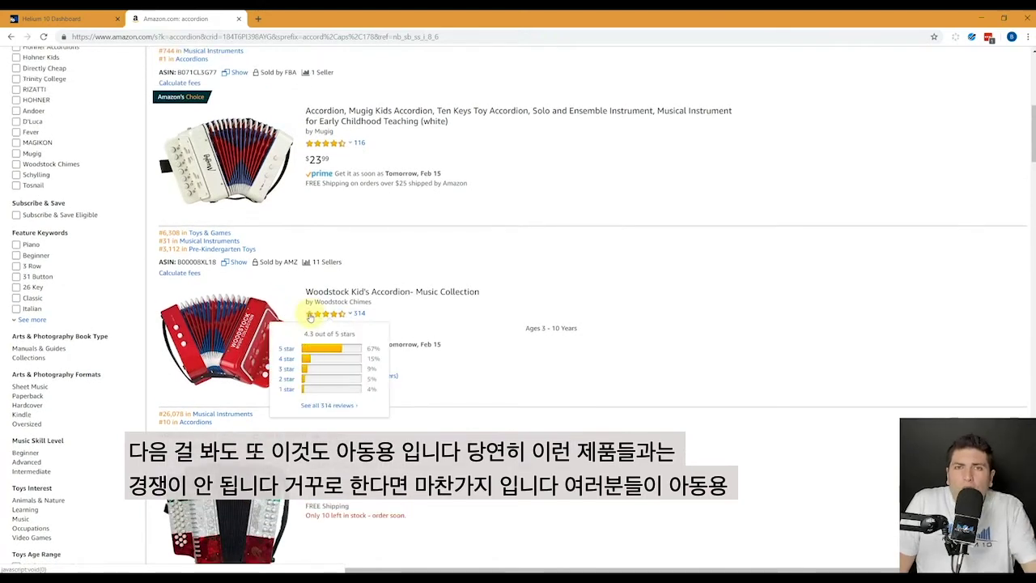
- Examine the Amazon accordion search results for children's accordions that can be compared as one's own product and competitors
{"action": "scroll", "coordinate": [314, 307], "scroll_direction": "up", "scroll_amount": 3}
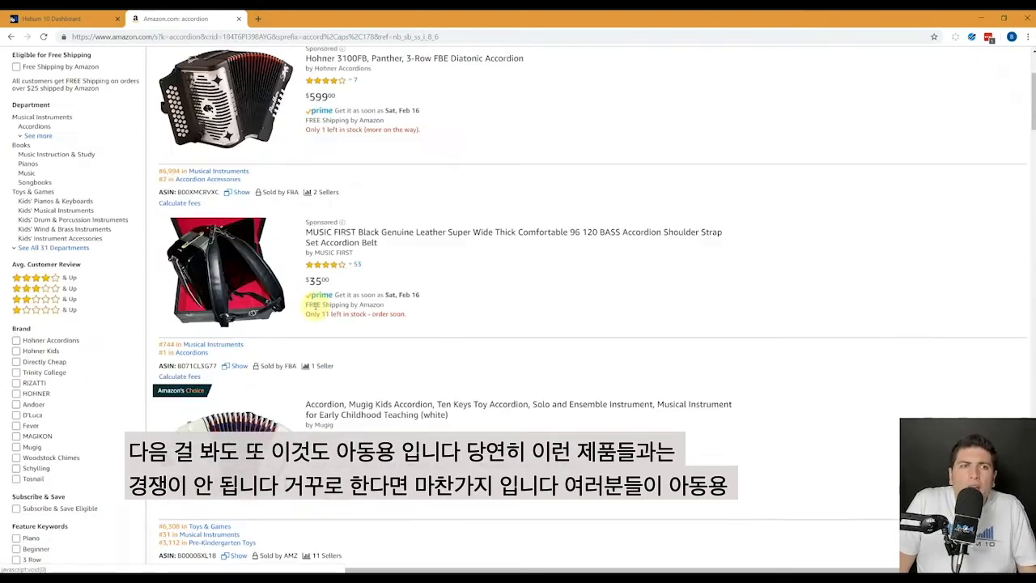
{"action": "scroll", "coordinate": [314, 306], "scroll_direction": "up", "scroll_amount": 2}
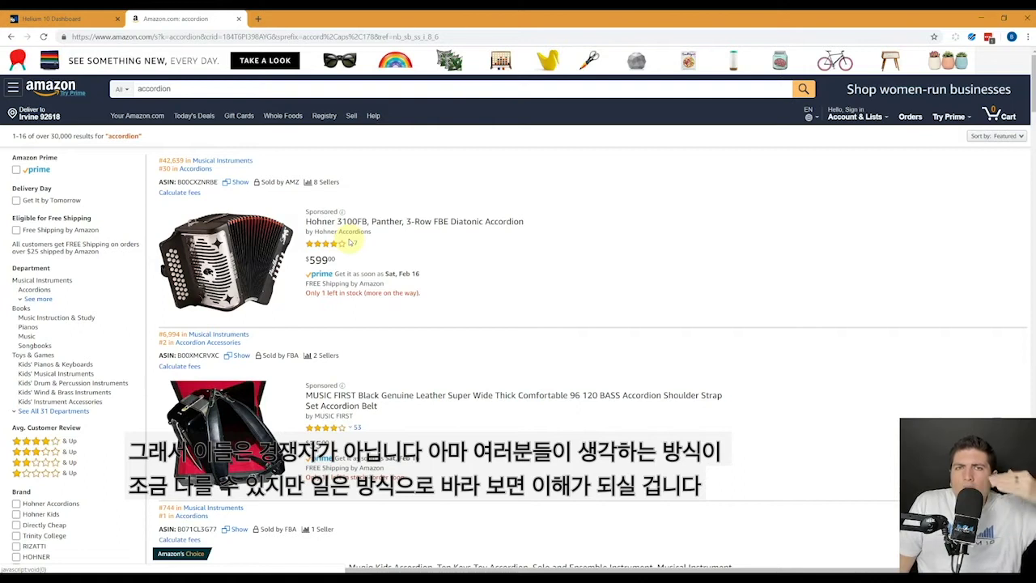
{"action": "scroll", "coordinate": [351, 242], "scroll_direction": "down", "scroll_amount": 7}
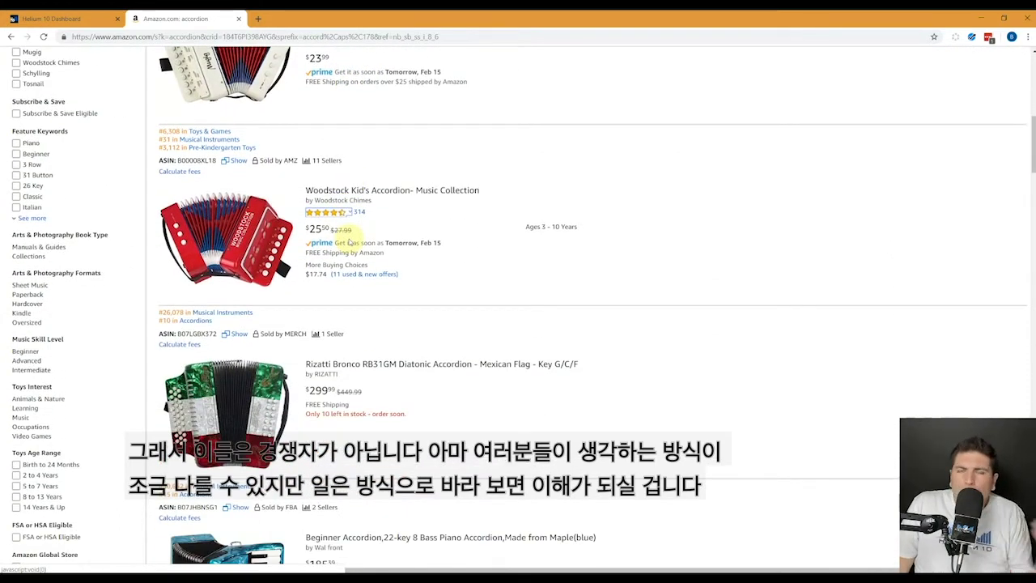
{"action": "scroll", "coordinate": [349, 242], "scroll_direction": "up", "scroll_amount": 1}
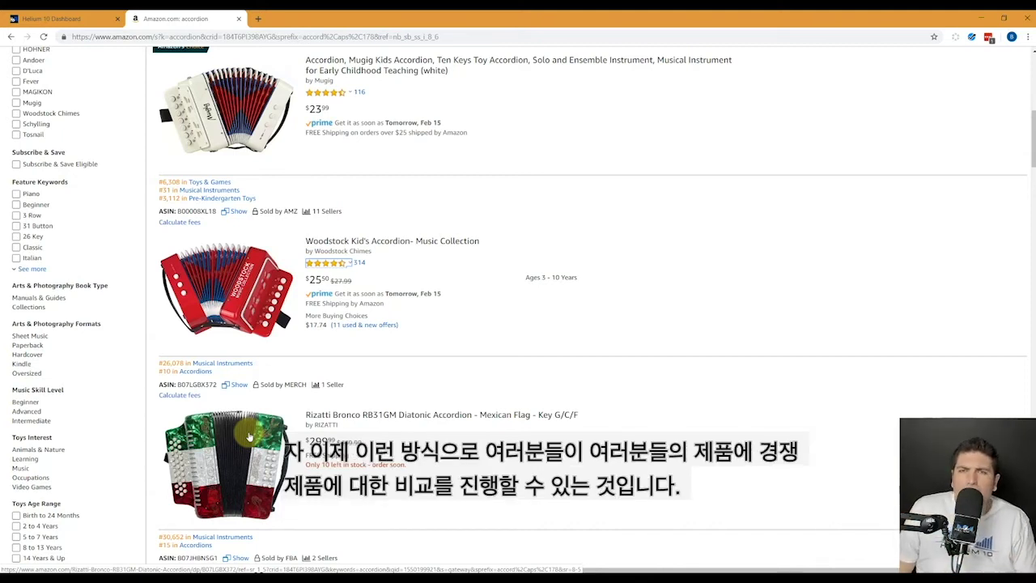
{"action": "scroll", "coordinate": [308, 360], "scroll_direction": "down", "scroll_amount": 15}
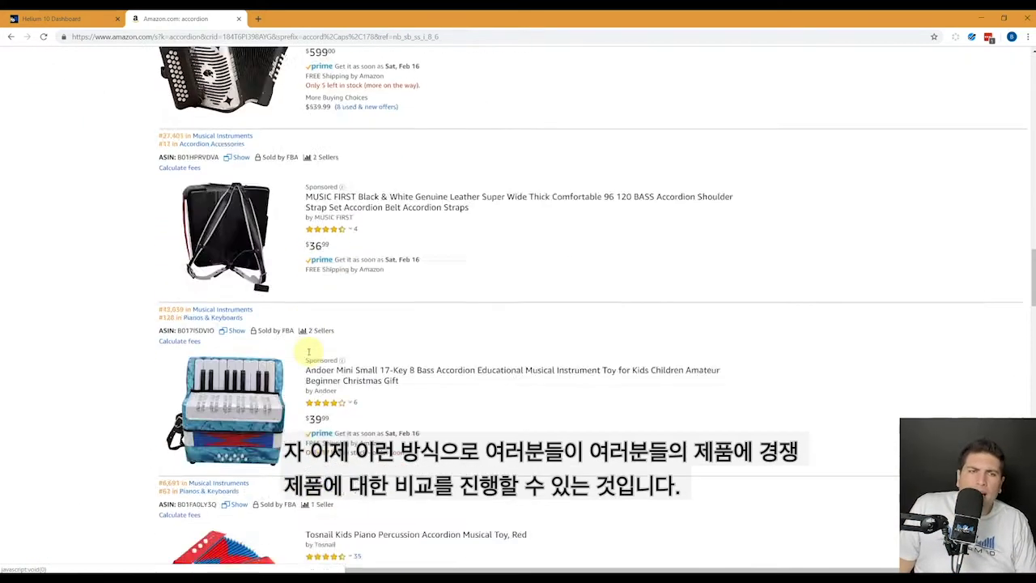
{"action": "scroll", "coordinate": [308, 356], "scroll_direction": "down", "scroll_amount": 20}
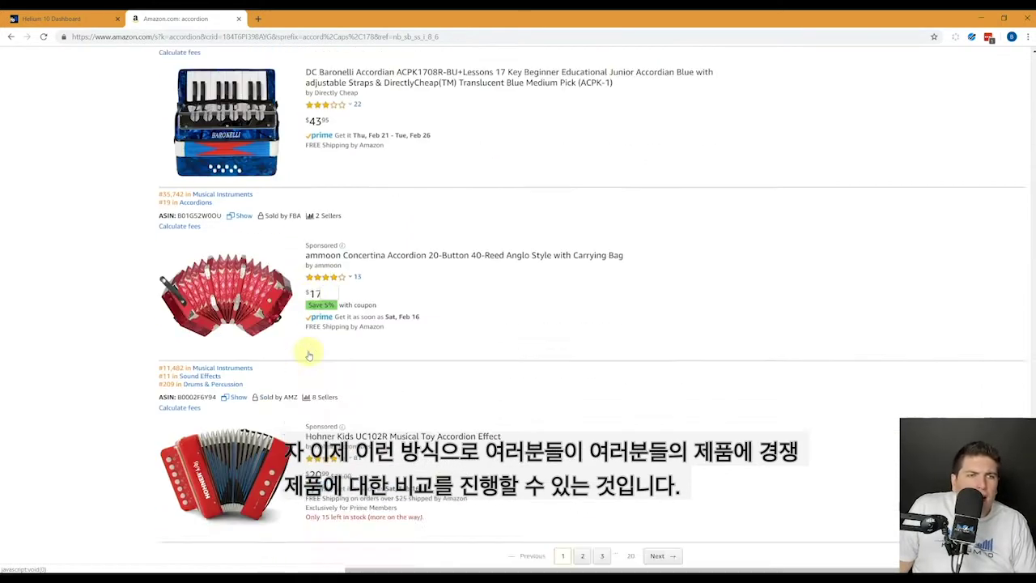
{"action": "scroll", "coordinate": [308, 357], "scroll_direction": "up", "scroll_amount": 6}
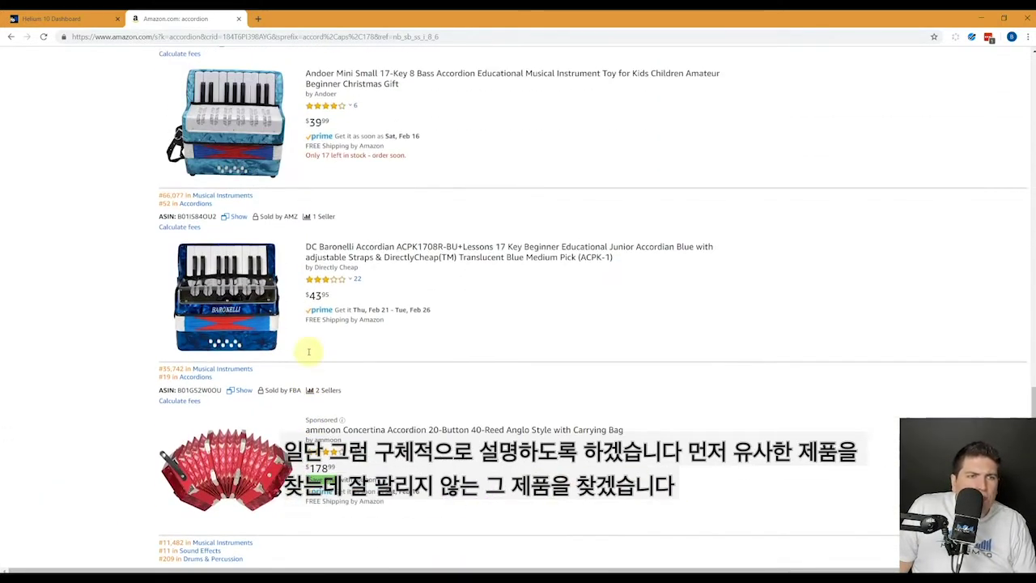
{"action": "scroll", "coordinate": [309, 354], "scroll_direction": "up", "scroll_amount": 4}
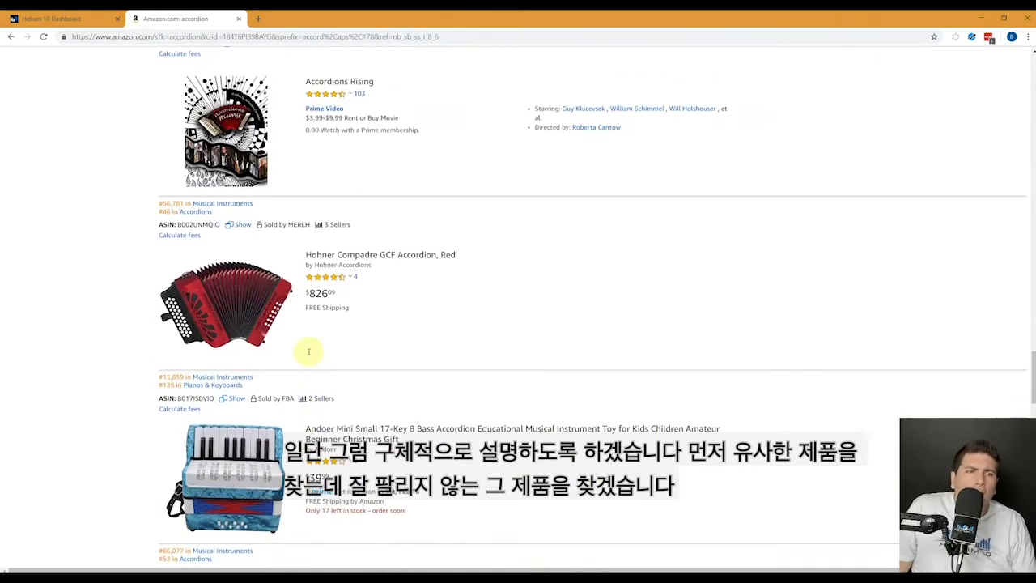
{"action": "scroll", "coordinate": [308, 351], "scroll_direction": "down", "scroll_amount": 7}
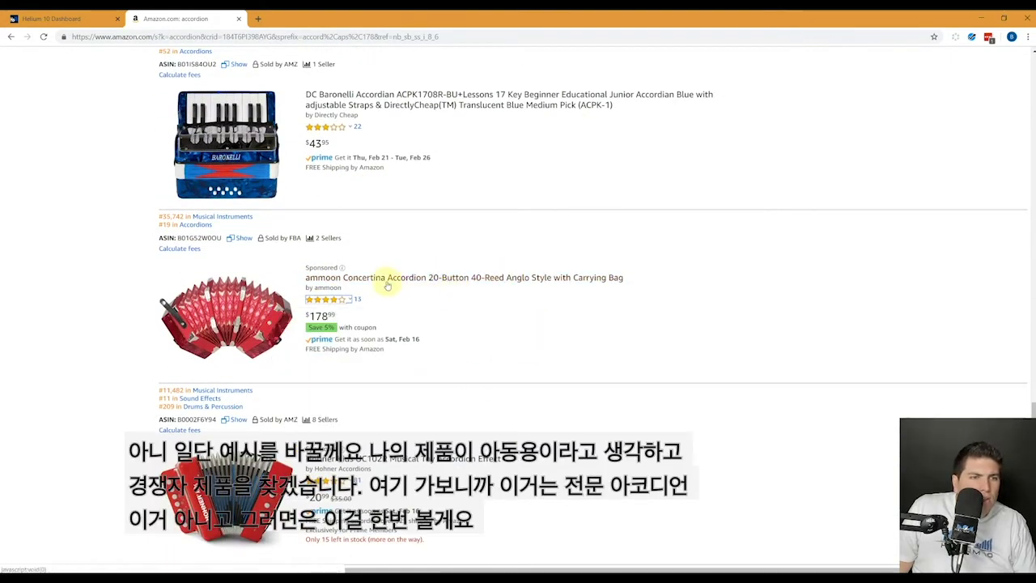
{"action": "scroll", "coordinate": [354, 314], "scroll_direction": "down", "scroll_amount": 2}
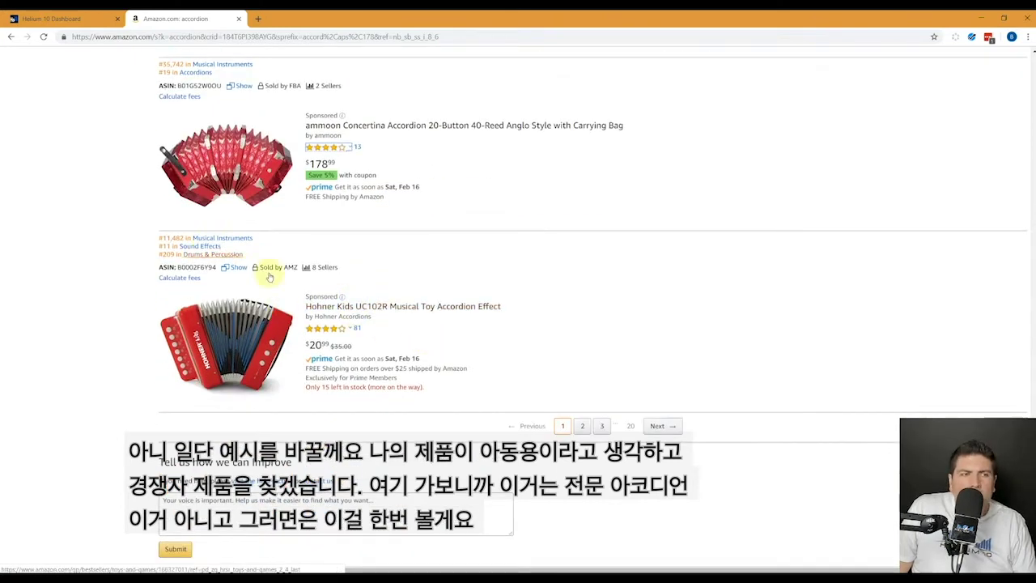
{"action": "scroll", "coordinate": [283, 286], "scroll_direction": "up", "scroll_amount": 5}
{"action": "scroll", "coordinate": [284, 286], "scroll_direction": "down", "scroll_amount": 10}
{"action": "scroll", "coordinate": [283, 286], "scroll_direction": "up", "scroll_amount": 4}
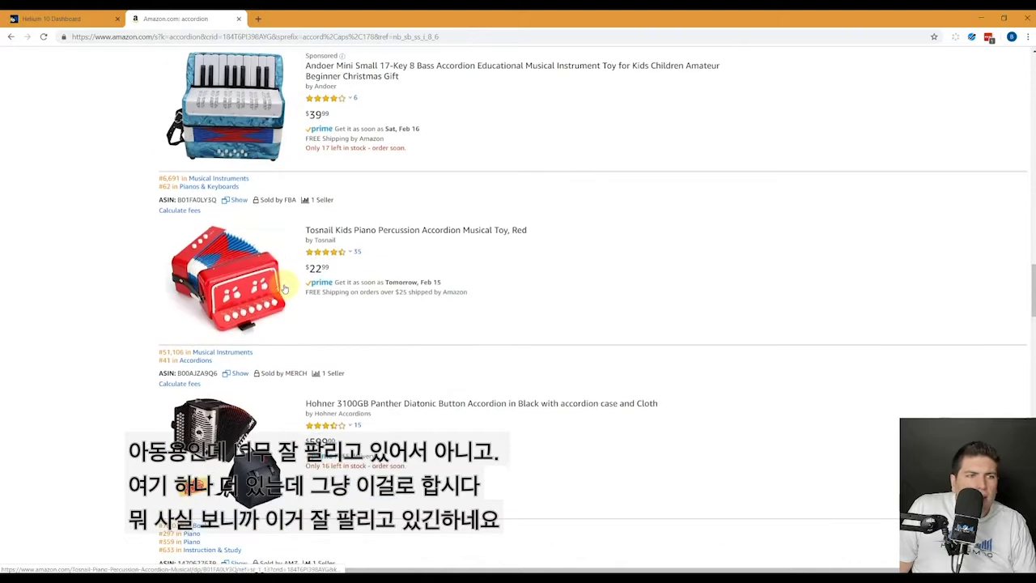
{"action": "scroll", "coordinate": [284, 289], "scroll_direction": "up", "scroll_amount": 4}
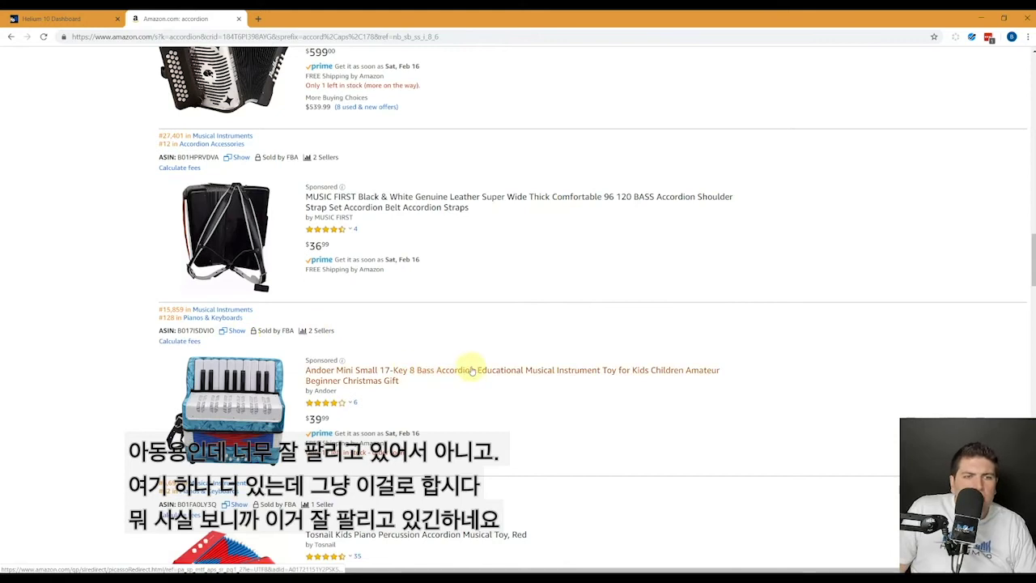
- Copy the ASIN B017ISDVIO of the Andoer Mini Small 17-Key accordion and enter it as the first product in Helium 10's Cerebro
{"action": "double_click", "coordinate": [196, 331]}
{"action": "key", "text": "ctrl+c"}
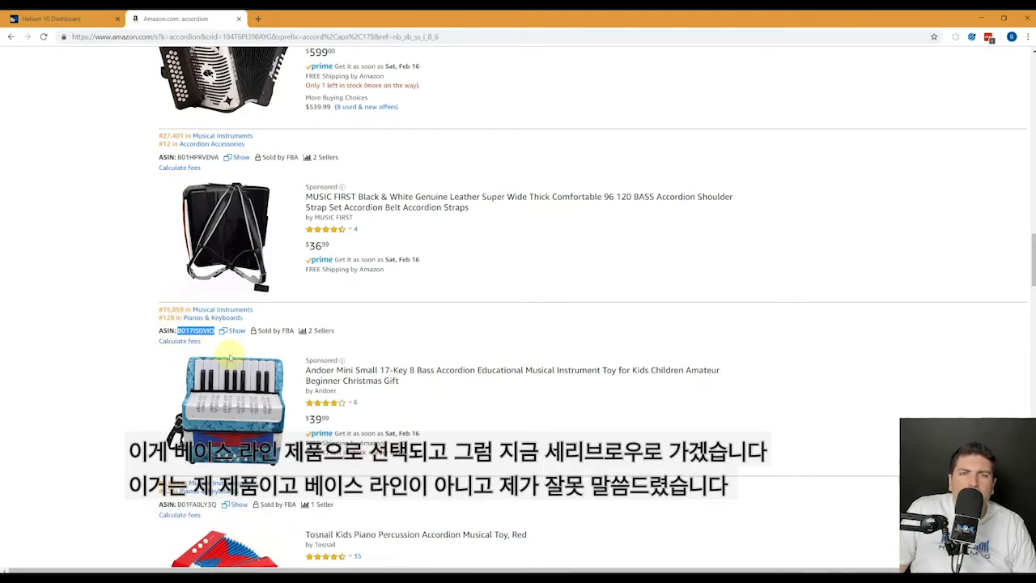
{"action": "left_click", "coordinate": [56, 18]}
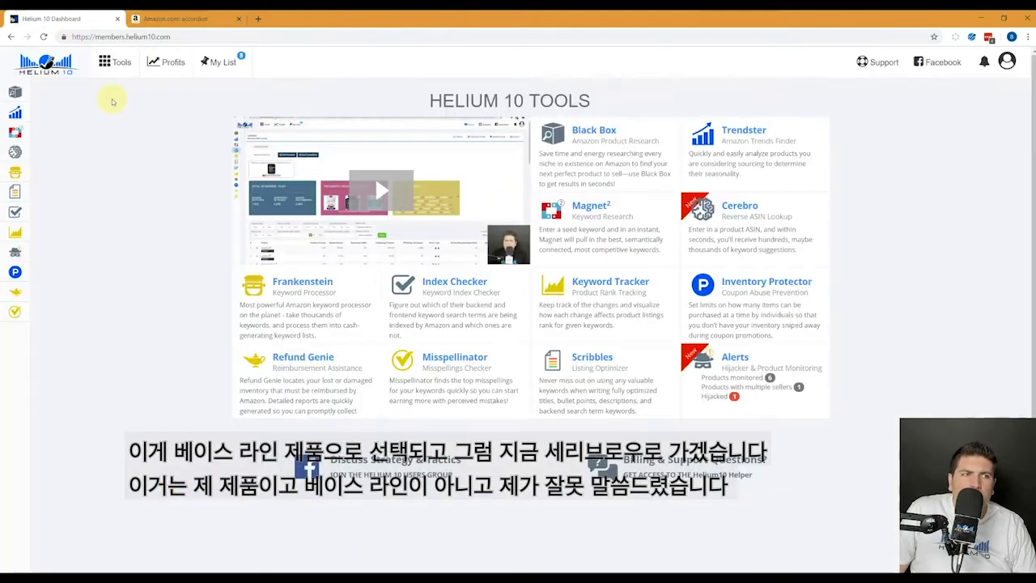
{"action": "mouse_move", "coordinate": [37, 137]}
{"action": "left_click", "coordinate": [44, 157]}
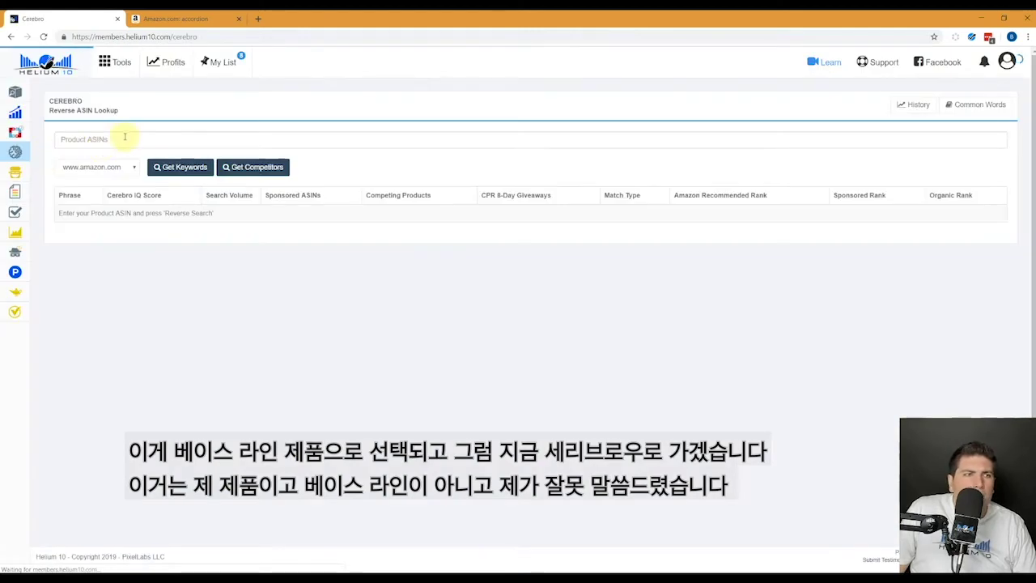
{"action": "left_click", "coordinate": [125, 138]}
{"action": "key", "text": "ctrl+v"}
{"action": "key", "text": "Return"}
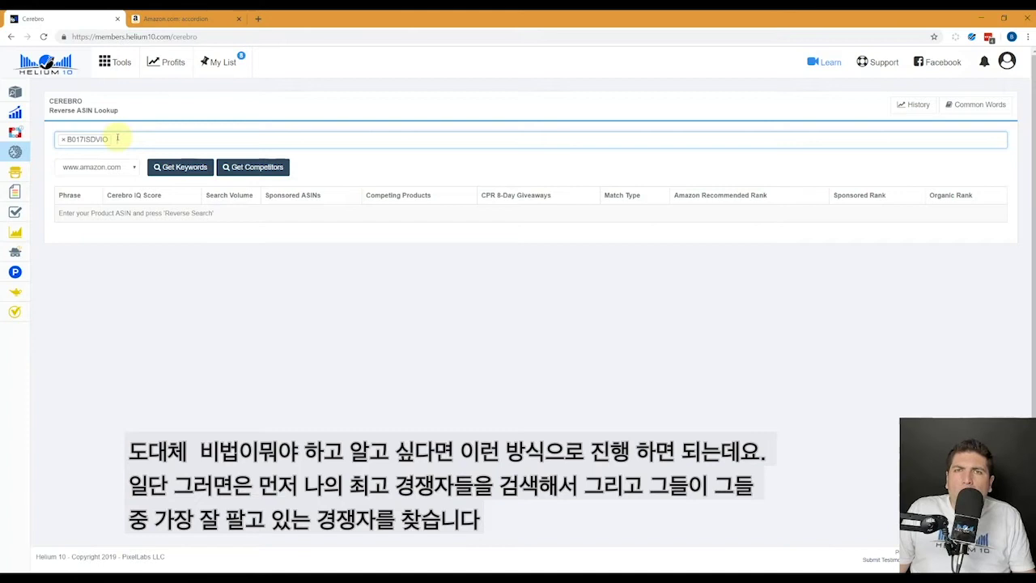
- Switch back to the Amazon accordion results, run the Helium 10 Xray product research and sort the products by highest revenue
{"action": "left_click", "coordinate": [184, 18]}
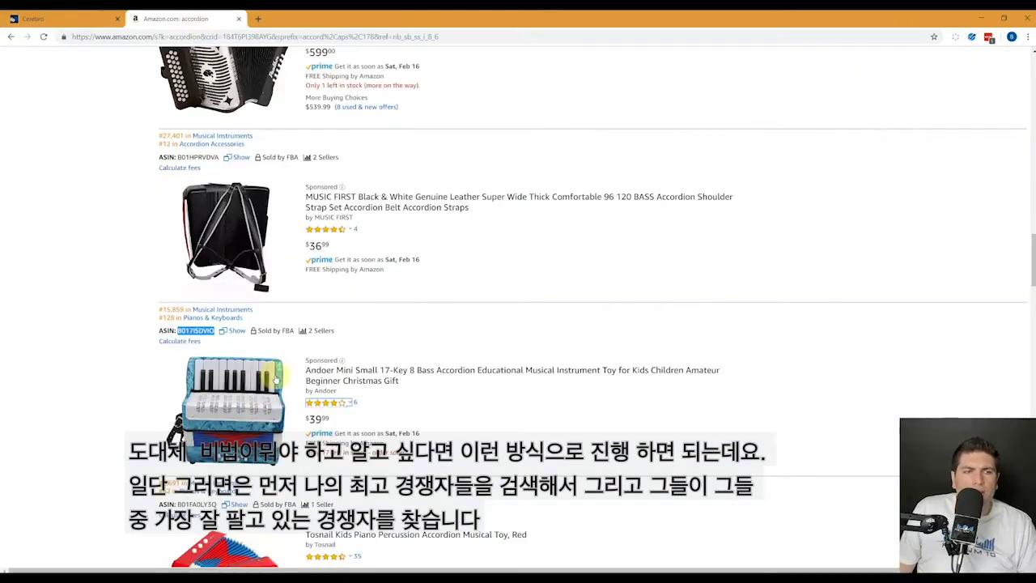
{"action": "left_click", "coordinate": [972, 37]}
{"action": "left_click", "coordinate": [854, 95]}
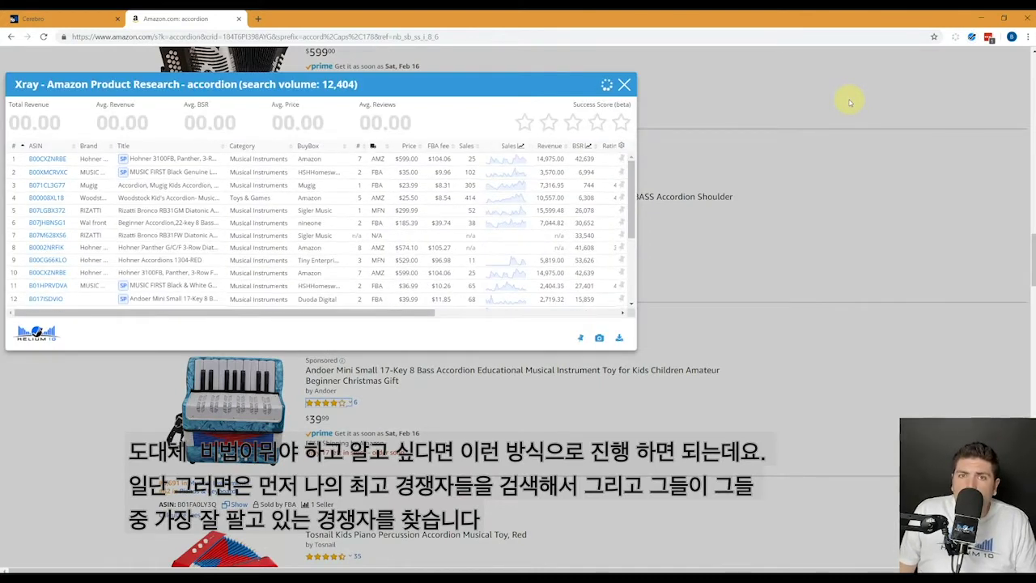
{"action": "left_click", "coordinate": [547, 144]}
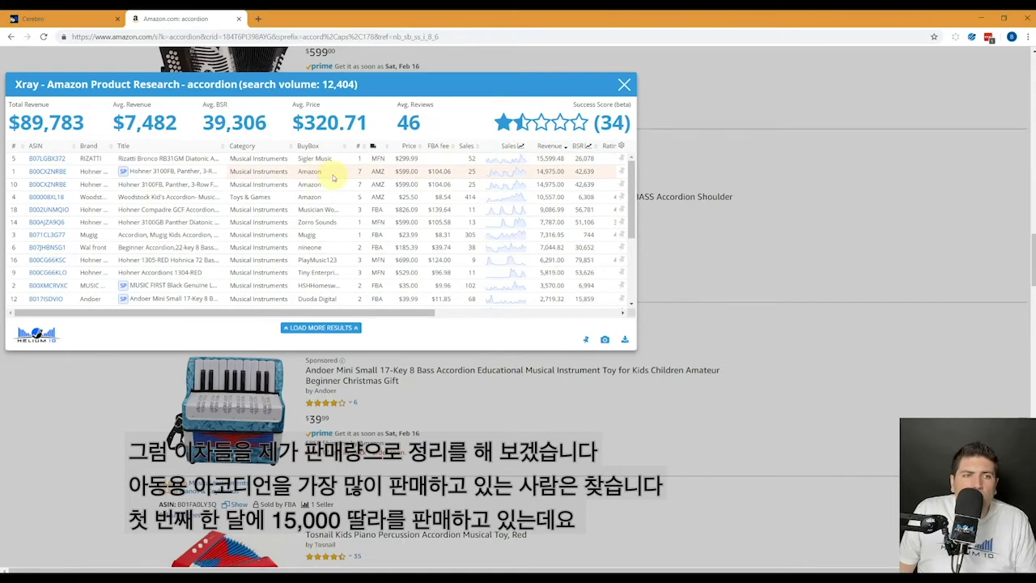
- Copy the Woodstock Kid's Accordion ASIN B00008XL18 from the Xray list and add it to the product ASINs in Cerebro
{"action": "mouse_move", "coordinate": [49, 164]}
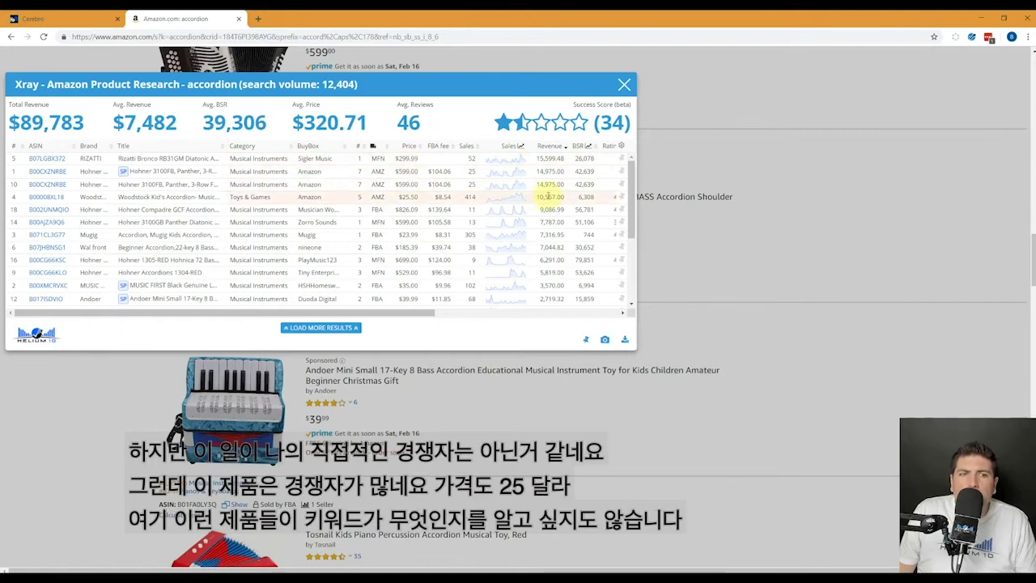
{"action": "mouse_move", "coordinate": [39, 197]}
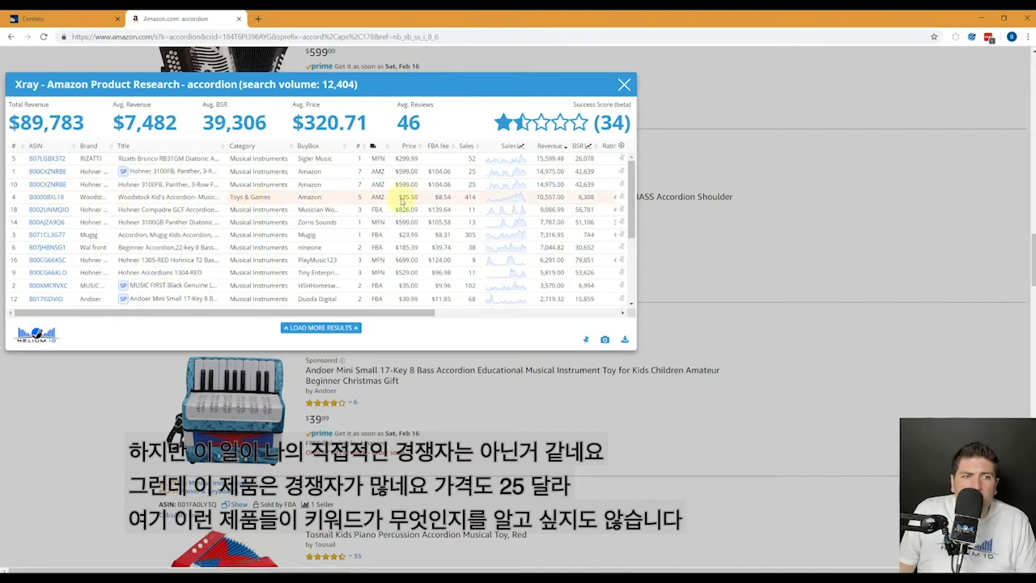
{"action": "double_click", "coordinate": [69, 199]}
{"action": "key", "text": "ctrl+c"}
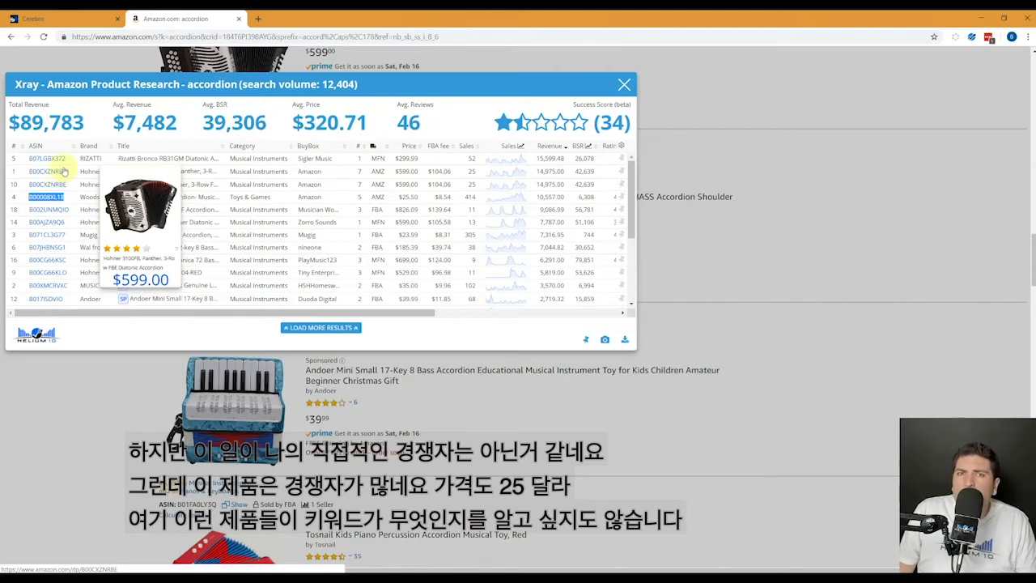
{"action": "left_click", "coordinate": [55, 18]}
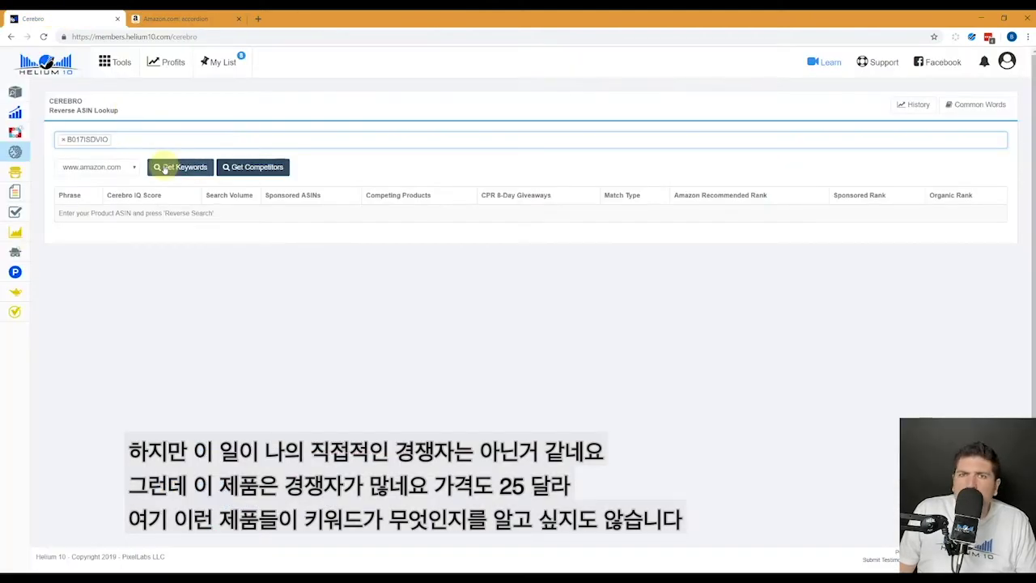
{"action": "key", "text": "ctrl+v"}
{"action": "key", "text": "Return"}
- Copy the $23.99 Mugig kids accordion's ASIN B071CL3G77 from the Xray list and add it to Cerebro's product ASINs
{"action": "left_click", "coordinate": [174, 18]}
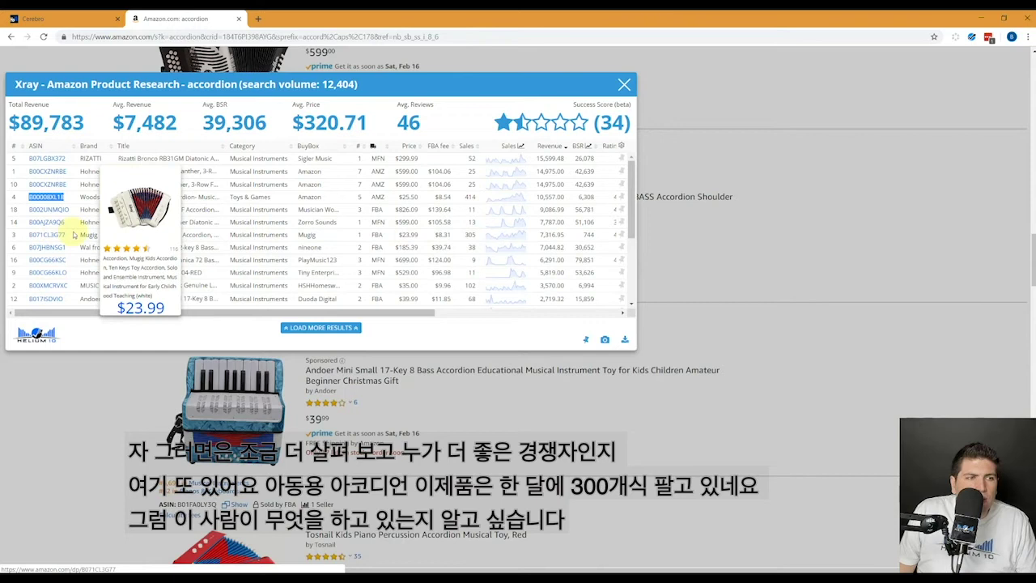
{"action": "double_click", "coordinate": [37, 235]}
{"action": "key", "text": "ctrl+c"}
{"action": "left_click", "coordinate": [41, 17]}
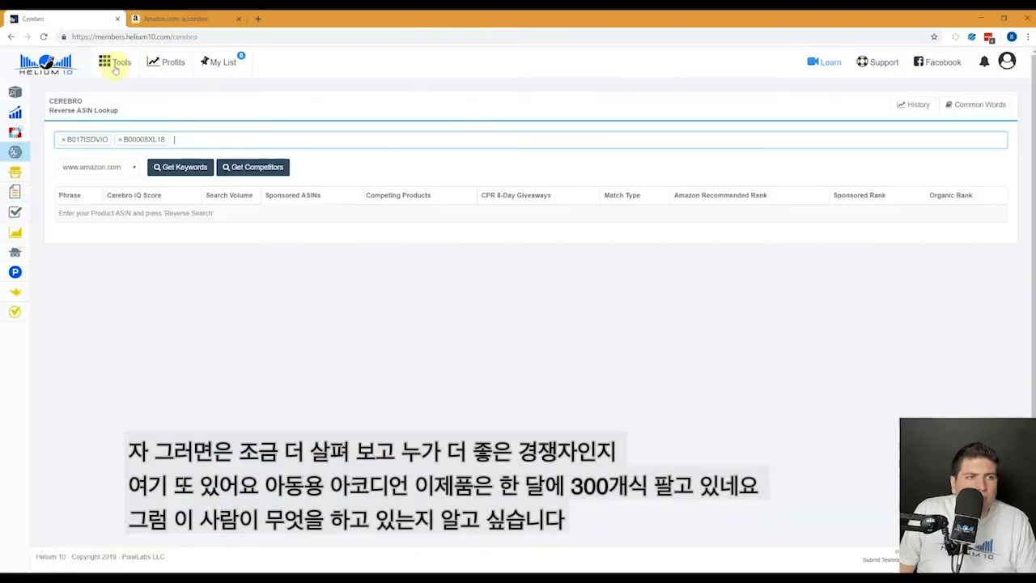
{"action": "key", "text": "ctrl+v"}
- Find another children's accordion in the Xray list, the Tosnail Kids Piano Percussion Accordion, and add its ASIN B01FA0LY3Q to Cerebro
{"action": "left_click", "coordinate": [183, 18]}
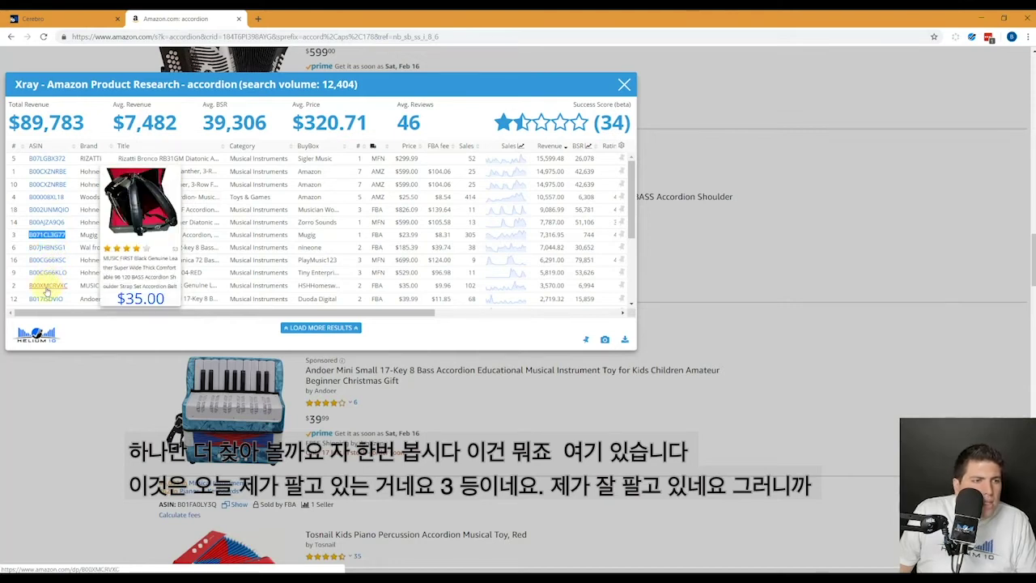
{"action": "scroll", "coordinate": [46, 293], "scroll_direction": "down", "scroll_amount": 2}
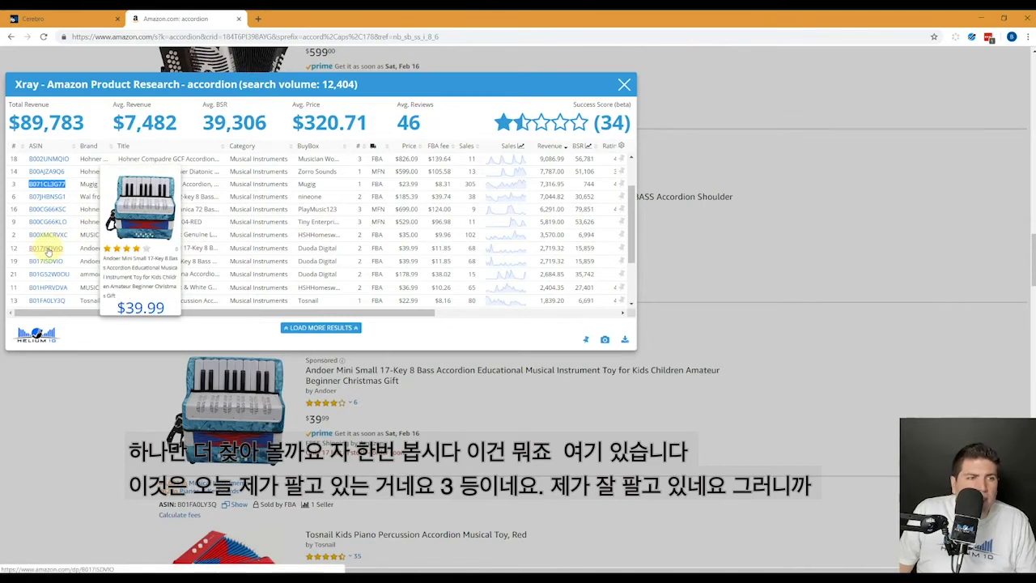
{"action": "left_click", "coordinate": [61, 18]}
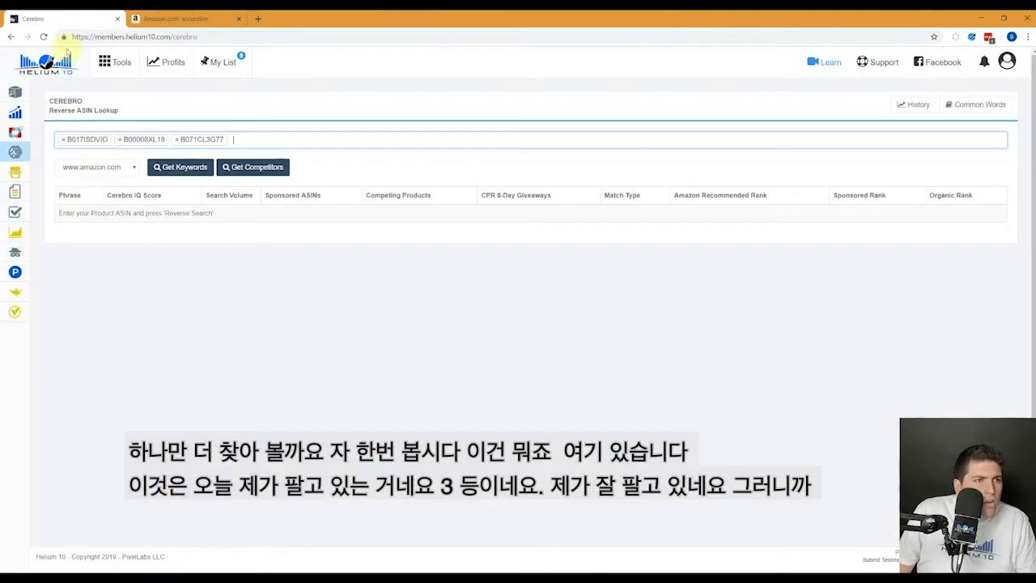
{"action": "left_click", "coordinate": [198, 12]}
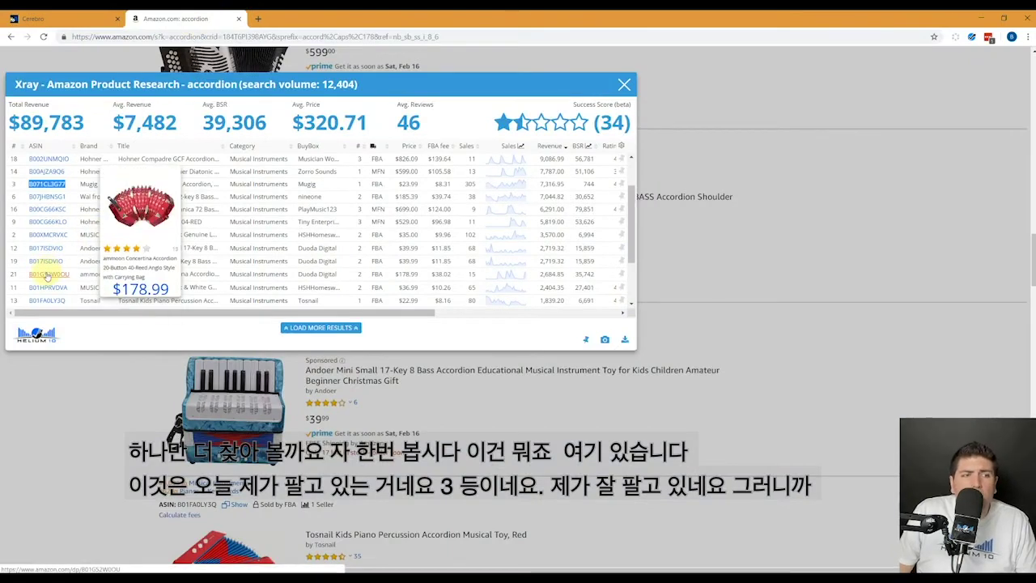
{"action": "scroll", "coordinate": [47, 278], "scroll_direction": "down", "scroll_amount": 1}
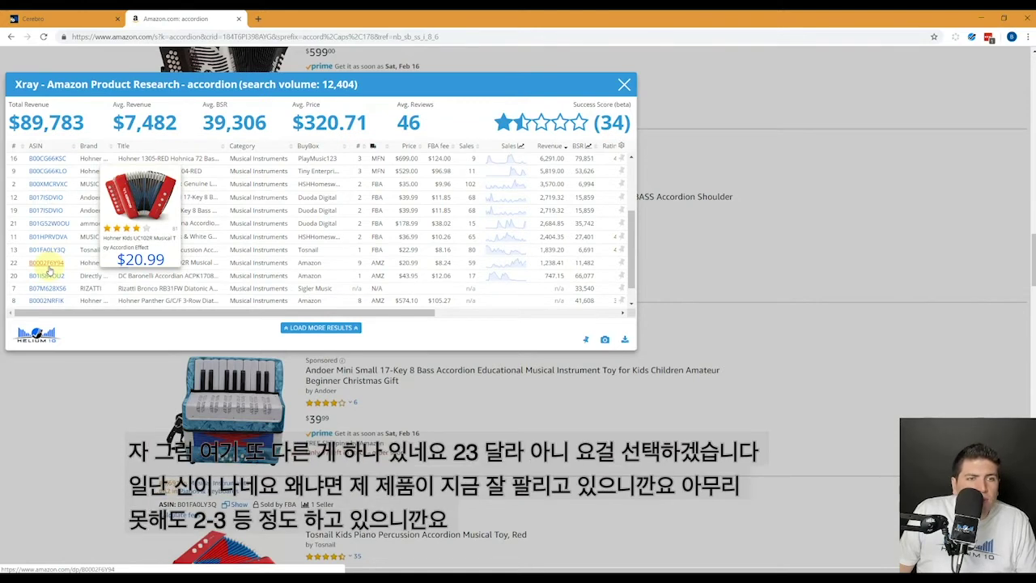
{"action": "mouse_move", "coordinate": [53, 253]}
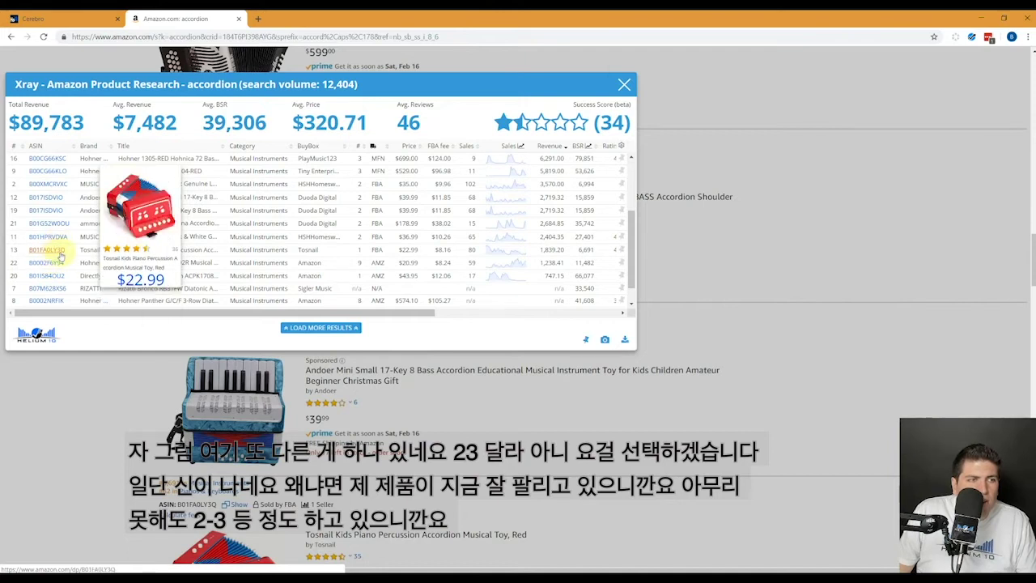
{"action": "left_click_drag", "start_coordinate": [68, 253], "coordinate": [30, 254]}
{"action": "key", "text": "ctrl+c"}
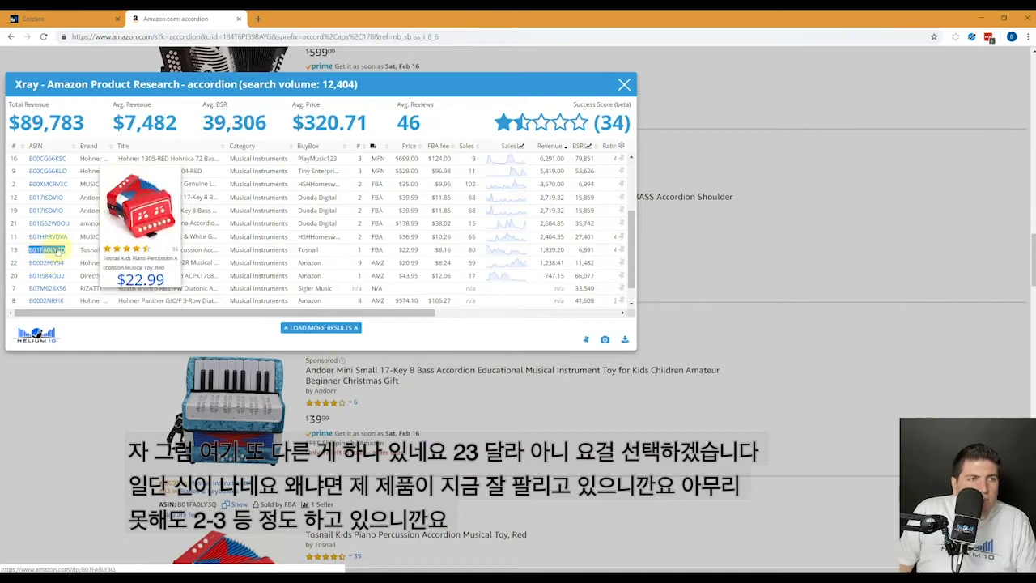
{"action": "left_click", "coordinate": [40, 18]}
{"action": "left_click", "coordinate": [254, 136]}
{"action": "key", "text": "ctrl+v"}
{"action": "key", "text": "Return"}
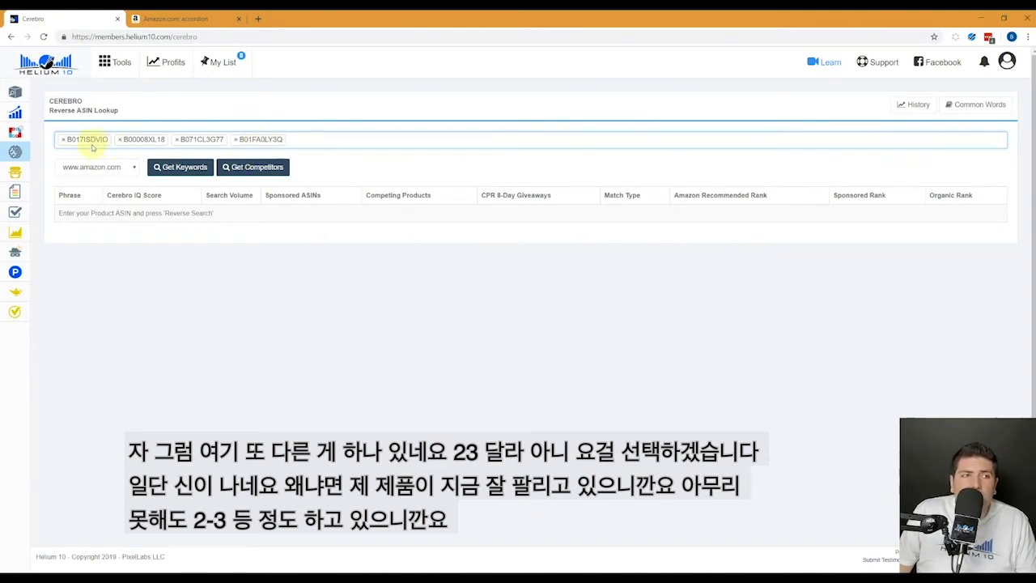
{"action": "left_click", "coordinate": [185, 173]}
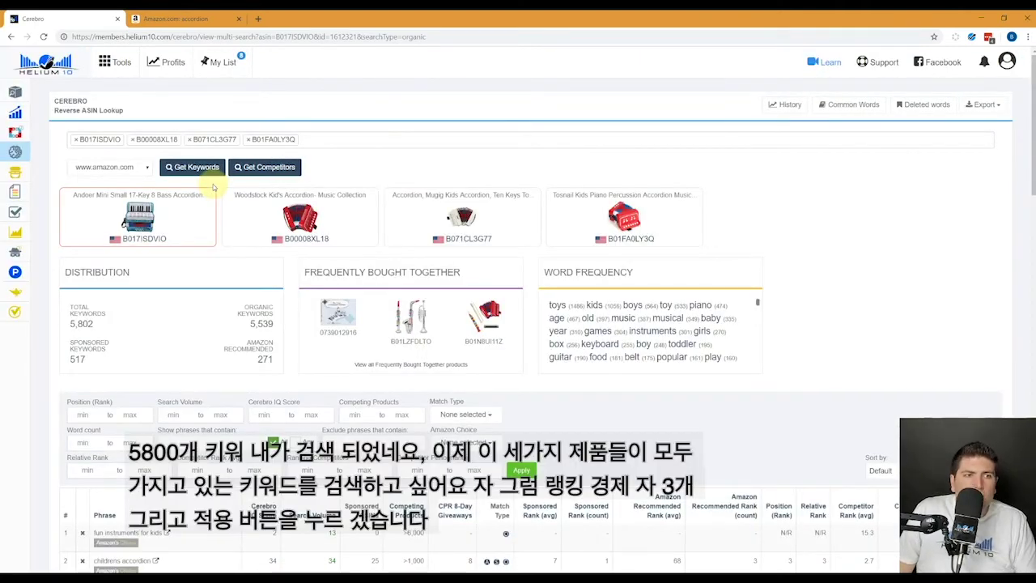
{"action": "scroll", "coordinate": [613, 344], "scroll_direction": "down", "scroll_amount": 1}
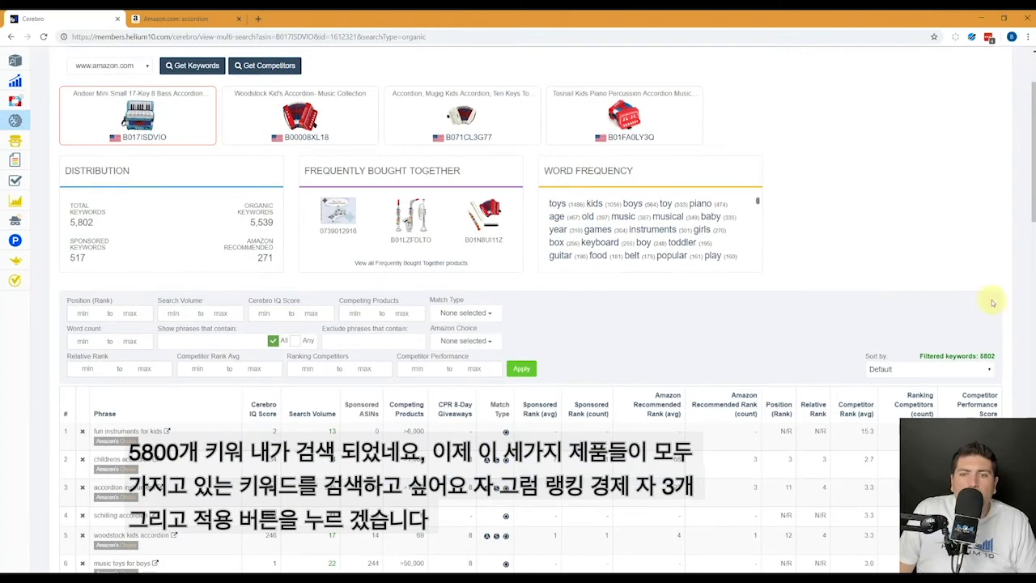
- Filter the keywords to a minimum of 3 ranking competitors and the Organic match type
{"action": "scroll", "coordinate": [526, 262], "scroll_direction": "up", "scroll_amount": 1}
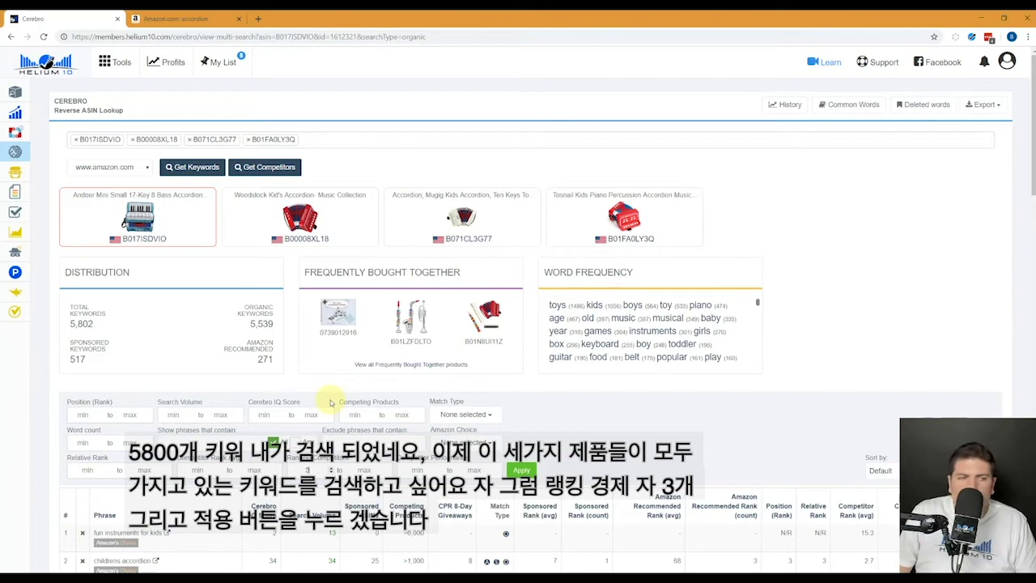
{"action": "left_click", "coordinate": [522, 471]}
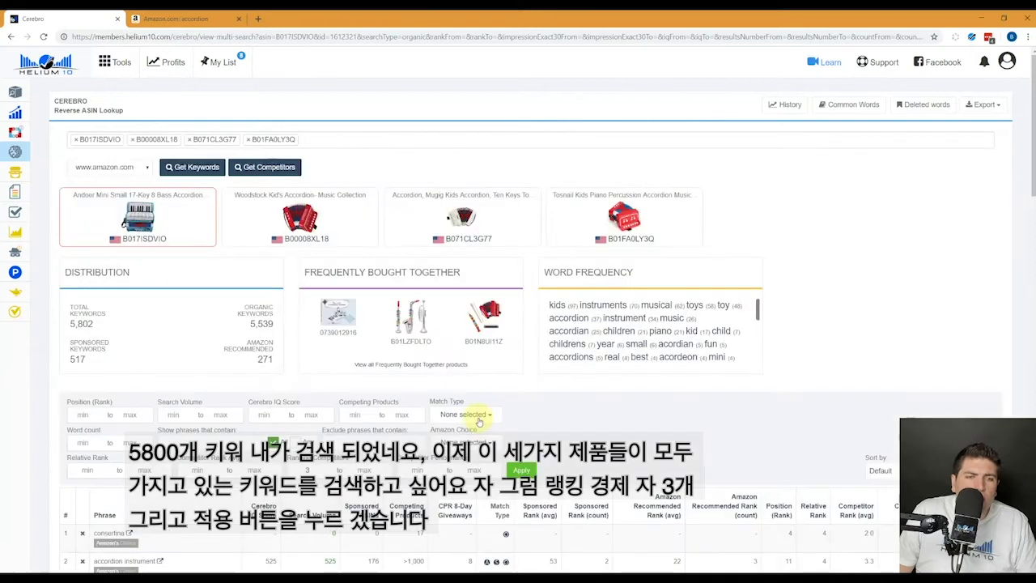
{"action": "left_click", "coordinate": [463, 414]}
{"action": "left_click", "coordinate": [453, 431]}
{"action": "left_click", "coordinate": [522, 470]}
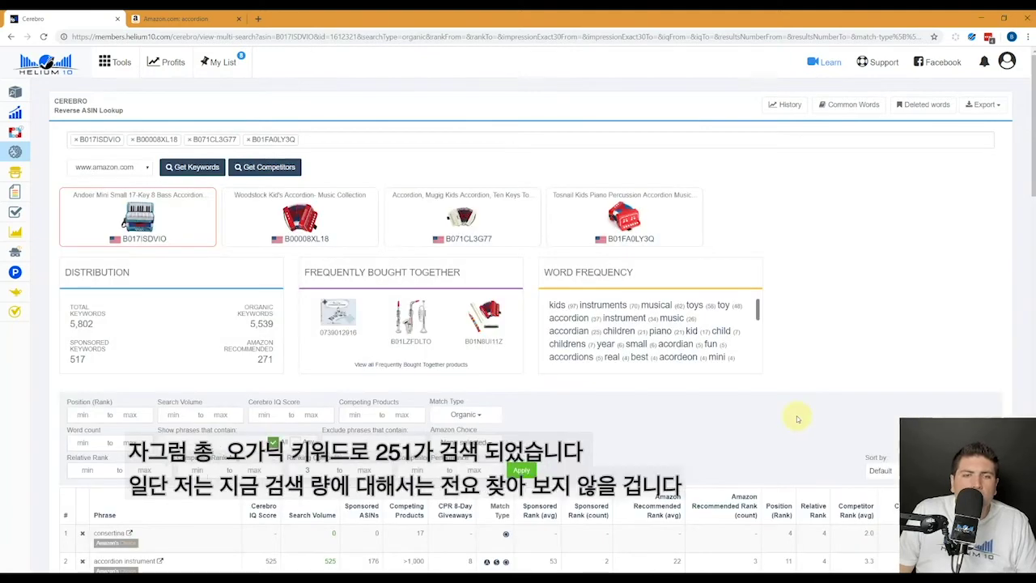
- Examine the products' relative ranks for "accordion instrument" and look through the filtered list for other relevant keywords and misspellings
{"action": "scroll", "coordinate": [798, 420], "scroll_direction": "down", "scroll_amount": 4}
{"action": "scroll", "coordinate": [797, 419], "scroll_direction": "up", "scroll_amount": 4}
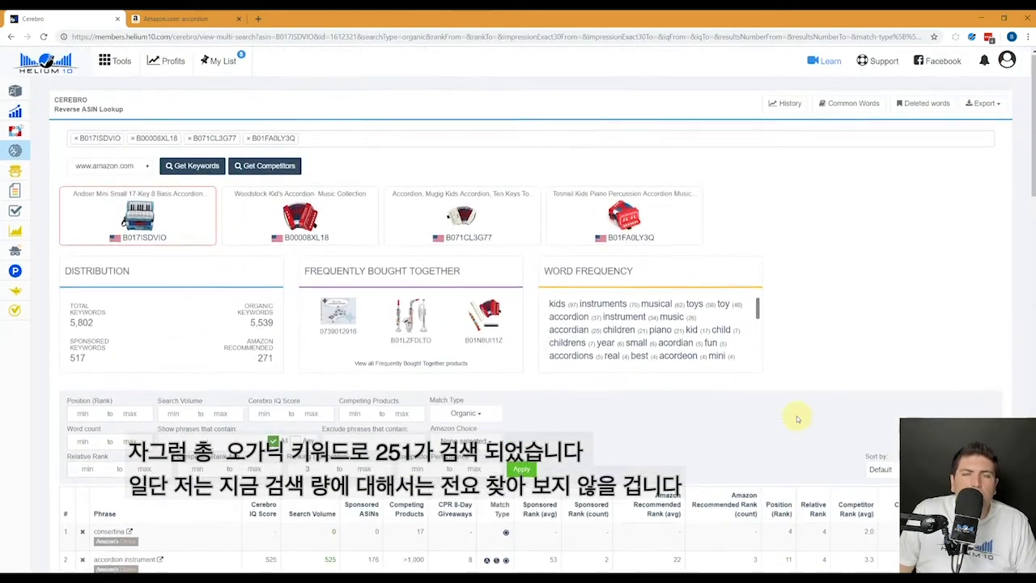
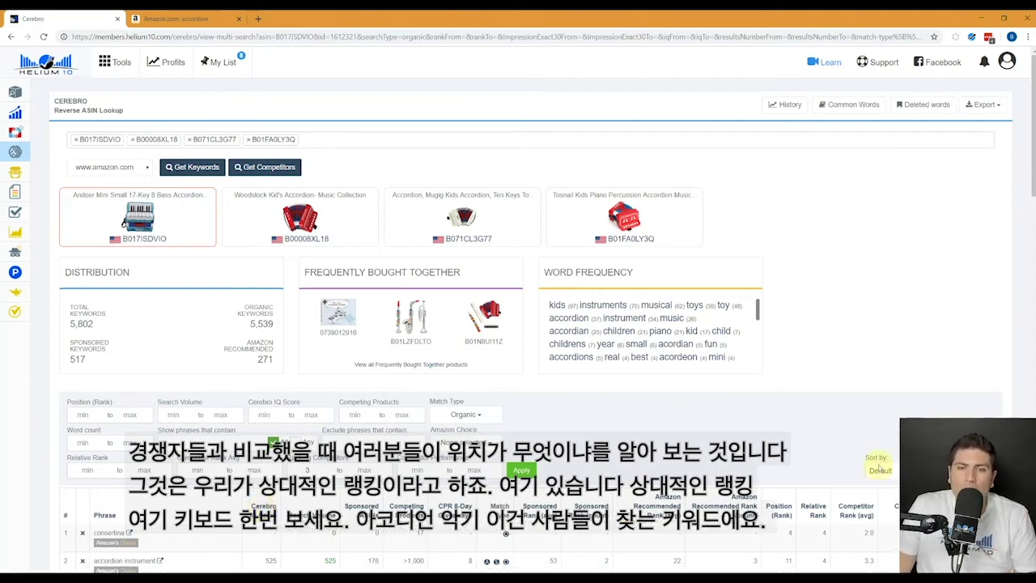
{"action": "scroll", "coordinate": [872, 459], "scroll_direction": "down", "scroll_amount": 2}
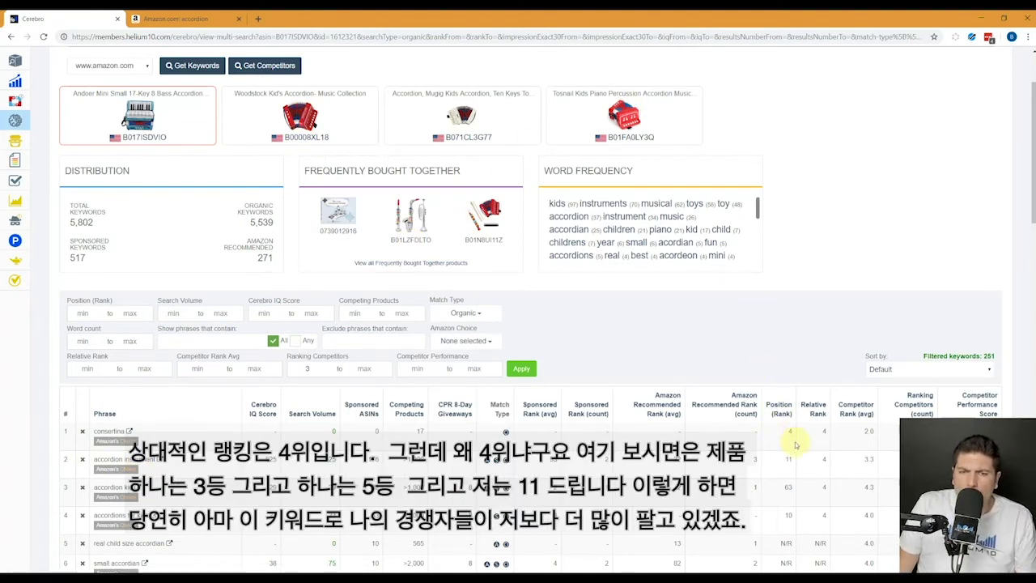
{"action": "mouse_move", "coordinate": [826, 460]}
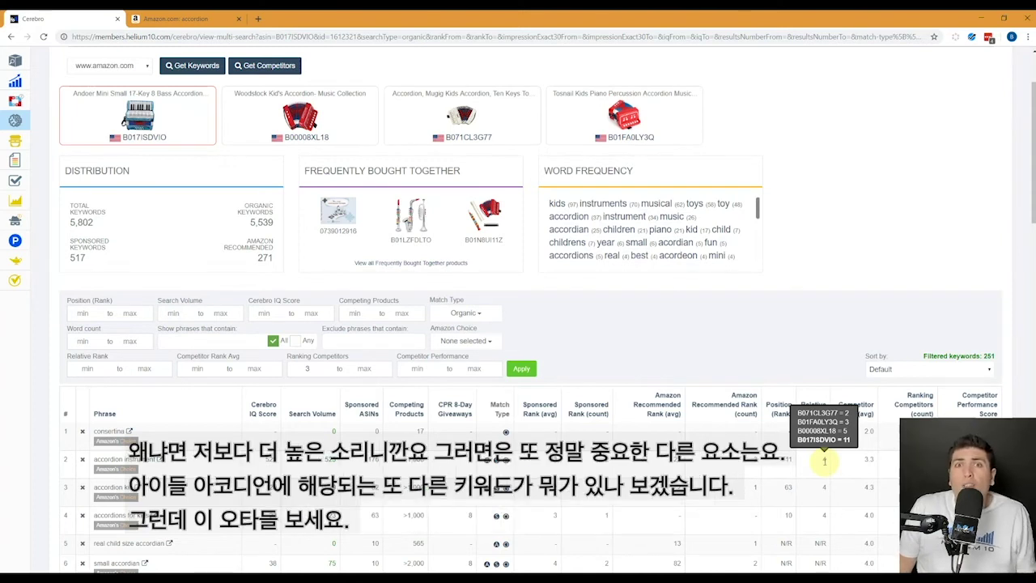
{"action": "scroll", "coordinate": [812, 401], "scroll_direction": "down", "scroll_amount": 4}
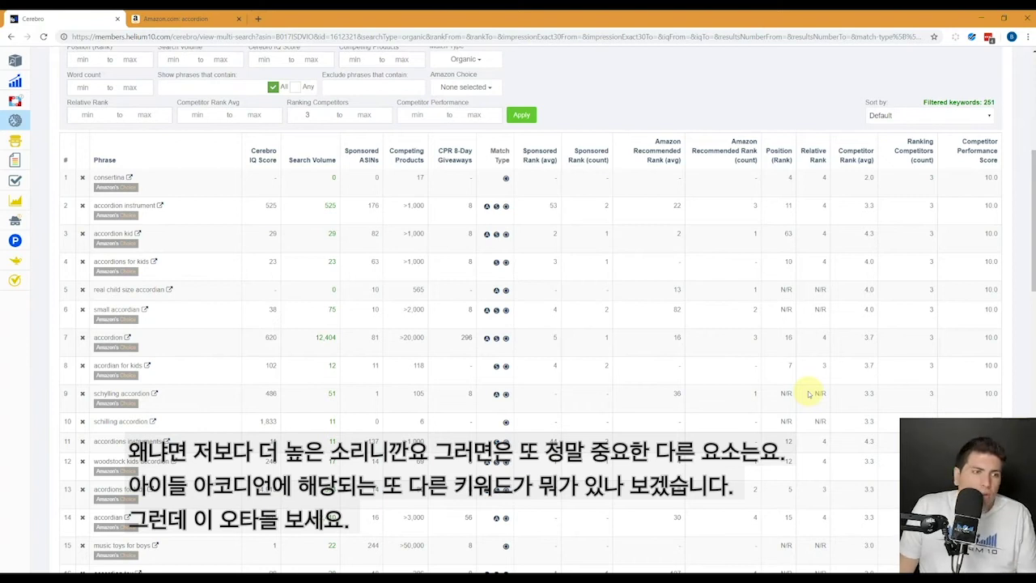
{"action": "scroll", "coordinate": [809, 394], "scroll_direction": "down", "scroll_amount": 2}
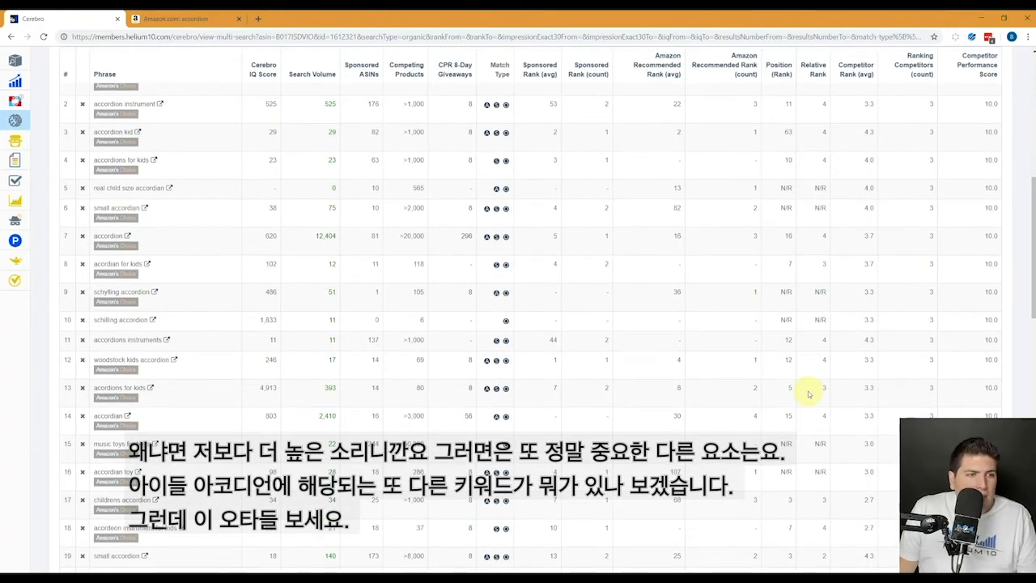
{"action": "scroll", "coordinate": [809, 394], "scroll_direction": "down", "scroll_amount": 2}
{"action": "scroll", "coordinate": [809, 394], "scroll_direction": "down", "scroll_amount": 10}
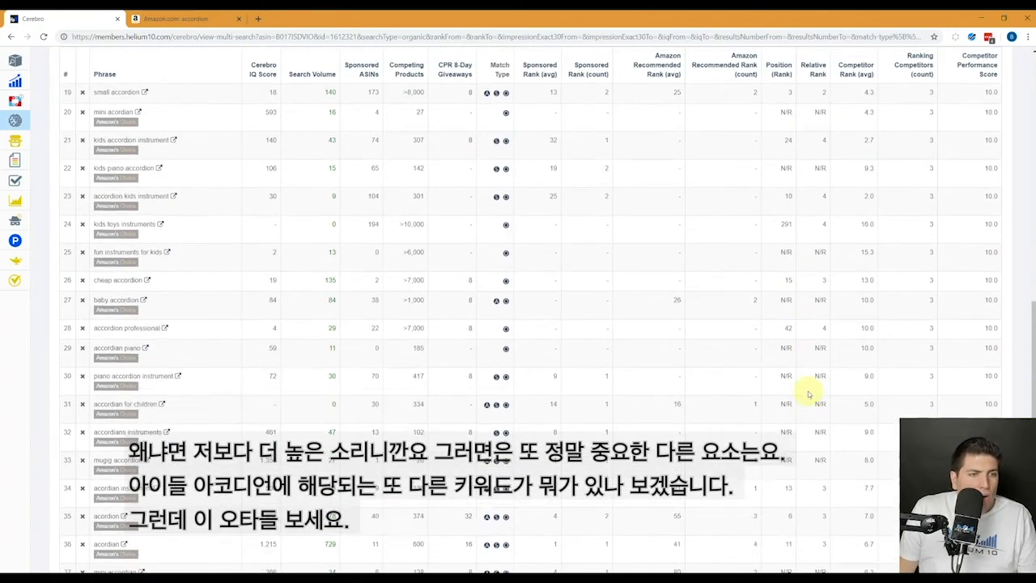
{"action": "scroll", "coordinate": [809, 394], "scroll_direction": "down", "scroll_amount": 3}
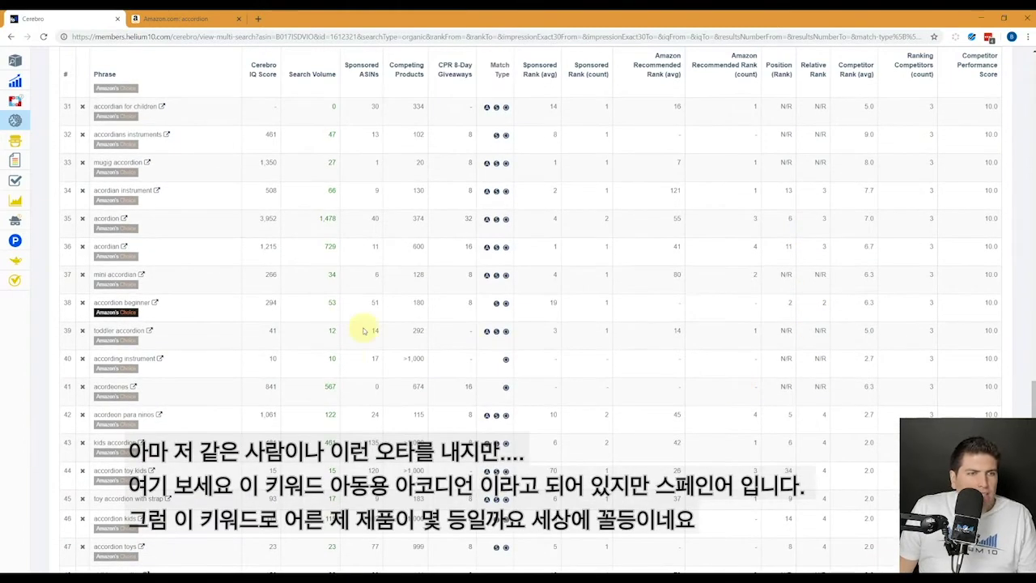
- Inspect the misspelling "acordian" and compare the products' relative ranks for "acordeon para ninos" and "childs accordian"
{"action": "double_click", "coordinate": [108, 246]}
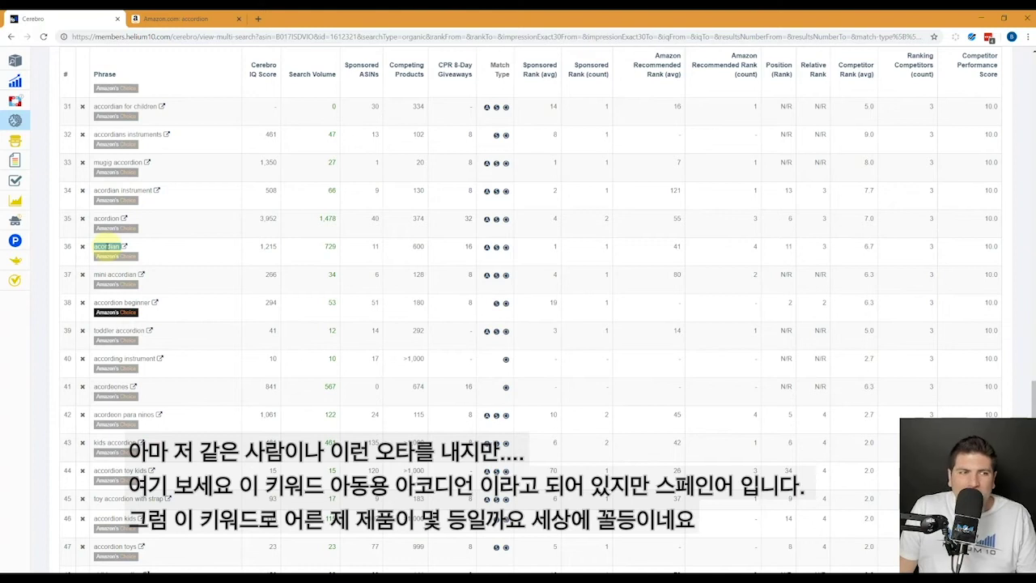
{"action": "left_click", "coordinate": [120, 253]}
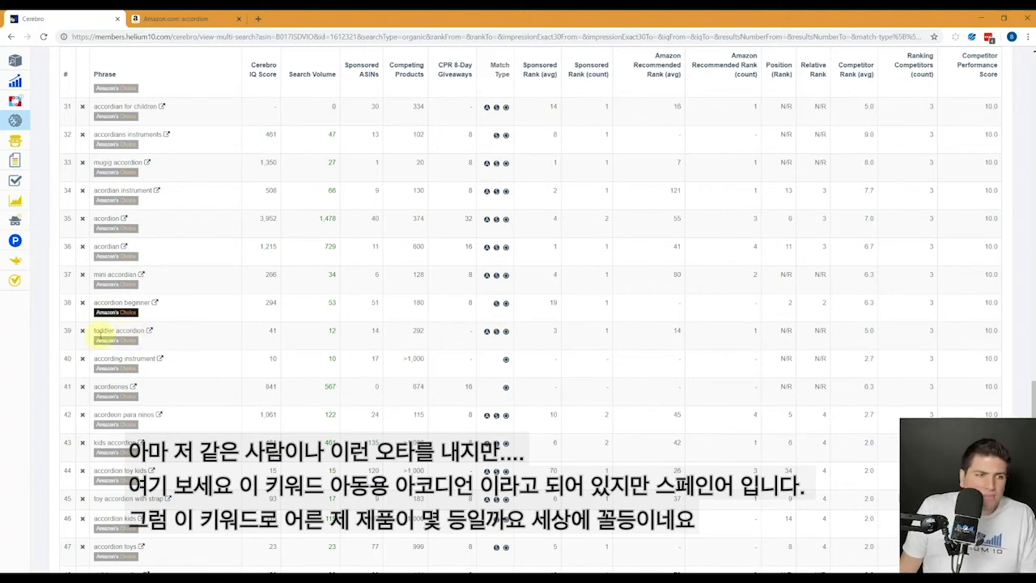
{"action": "left_click_drag", "start_coordinate": [94, 414], "coordinate": [155, 415]}
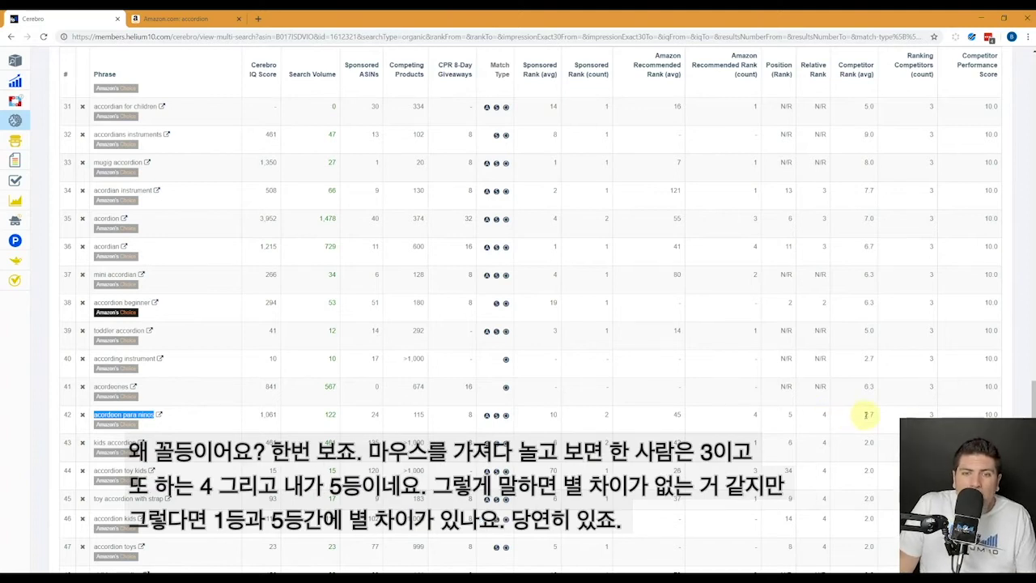
{"action": "mouse_move", "coordinate": [825, 415]}
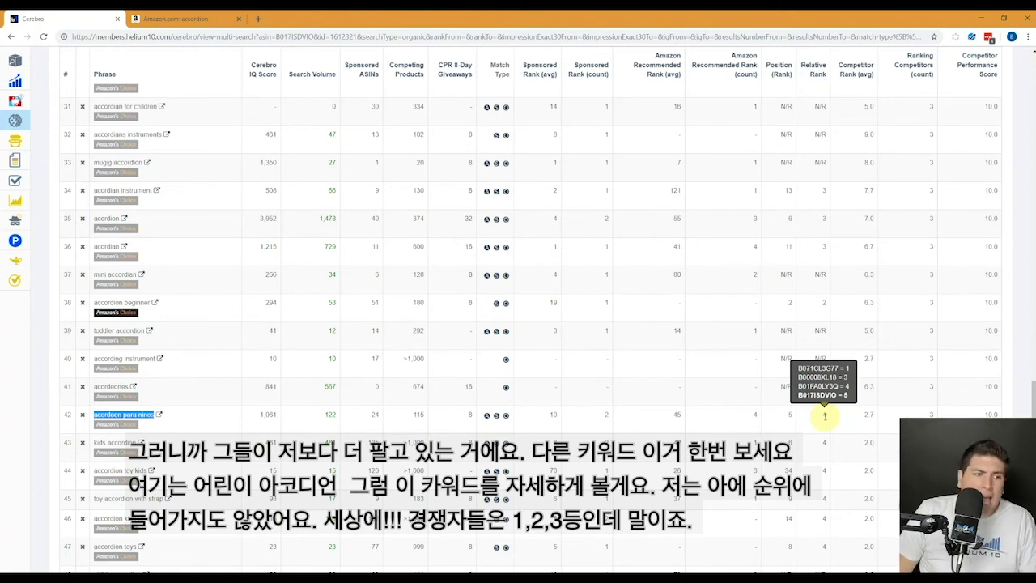
{"action": "scroll", "coordinate": [825, 415], "scroll_direction": "down", "scroll_amount": 3}
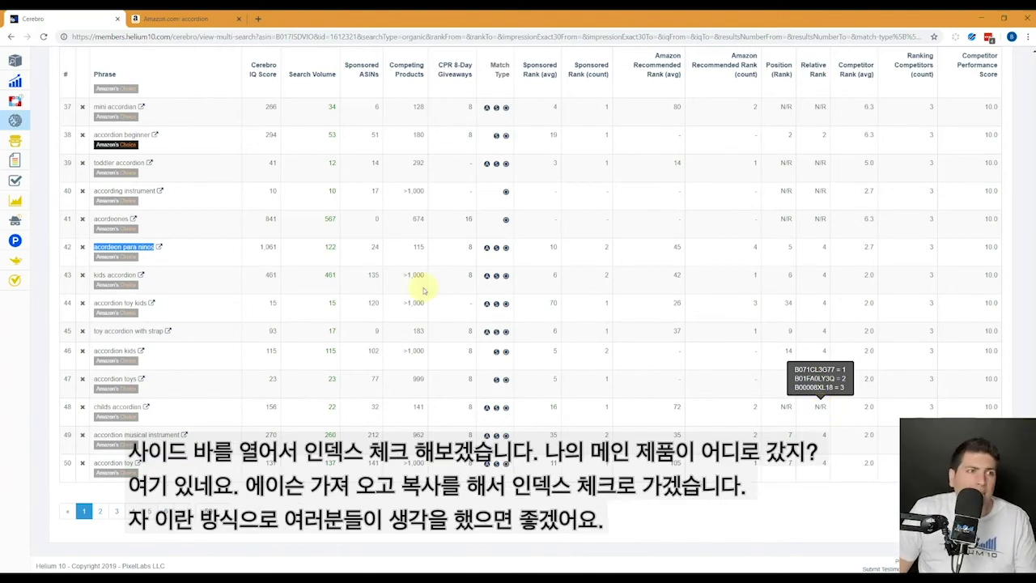
- Open Index Checker in a new browser tab
{"action": "mouse_move", "coordinate": [92, 238]}
{"action": "right_click", "coordinate": [70, 181]}
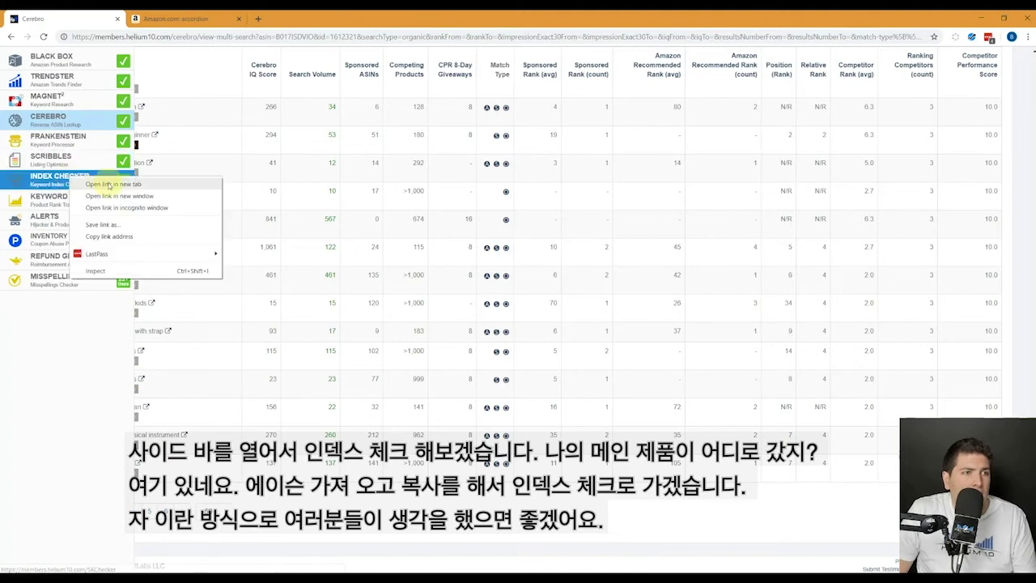
{"action": "left_click", "coordinate": [146, 181]}
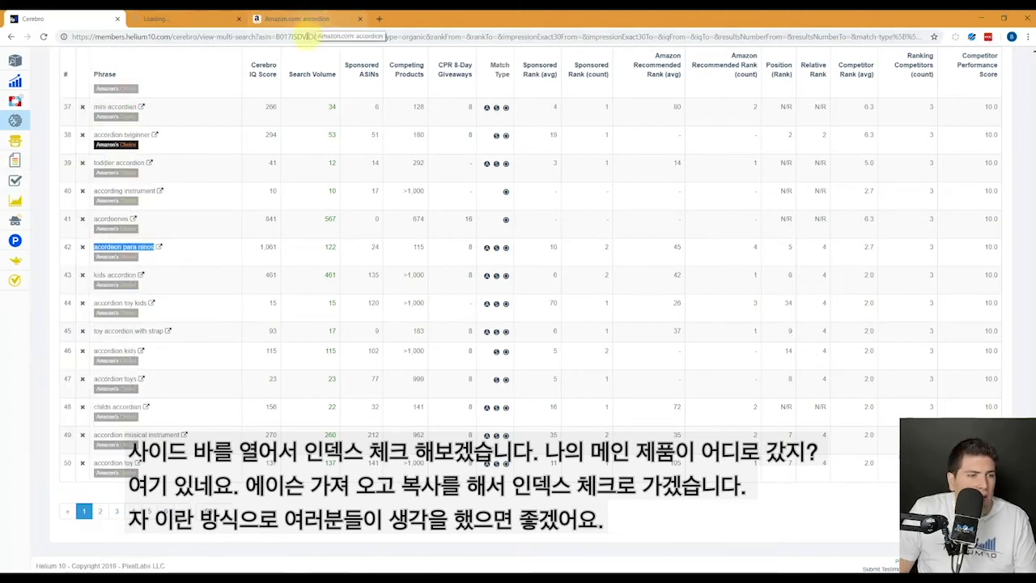
- Switch to the Amazon accordion results and close the Xray window to reach the Andoer Mini Small 17-Key accordion listing
{"action": "scroll", "coordinate": [300, 171], "scroll_direction": "up", "scroll_amount": 2}
{"action": "scroll", "coordinate": [301, 172], "scroll_direction": "up", "scroll_amount": 15}
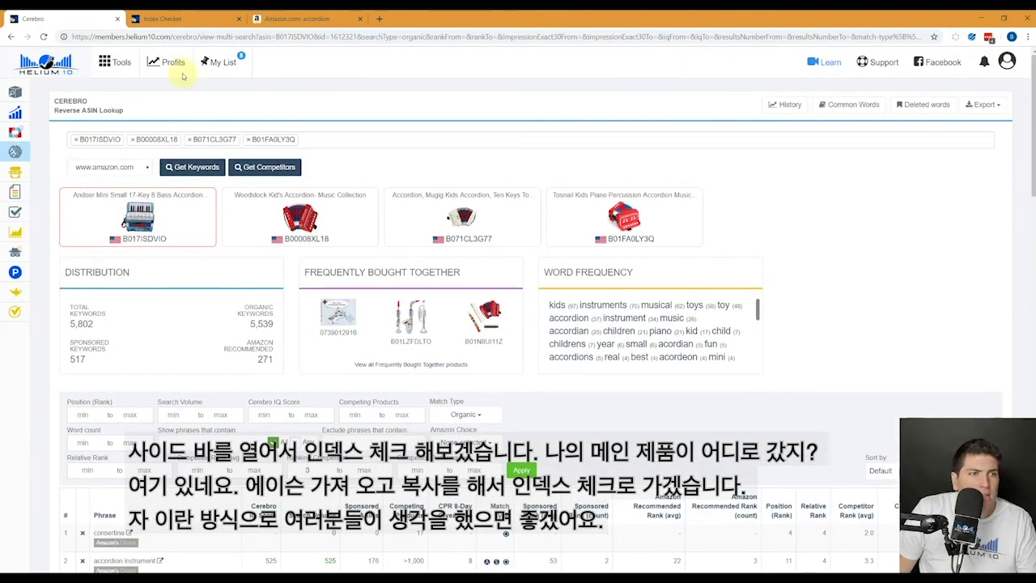
{"action": "left_click", "coordinate": [300, 18]}
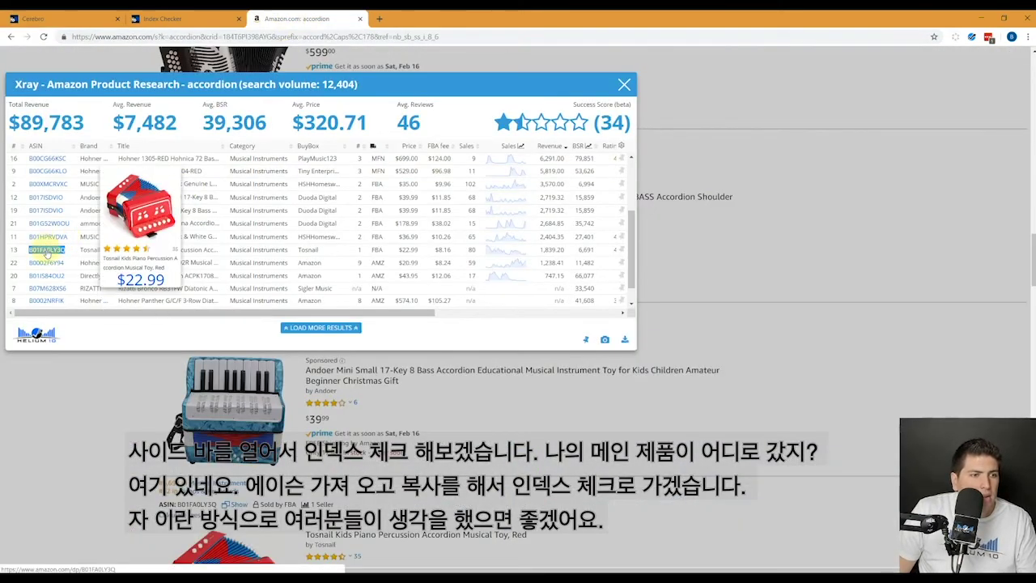
{"action": "left_click", "coordinate": [391, 385]}
{"action": "scroll", "coordinate": [536, 397], "scroll_direction": "up", "scroll_amount": 1}
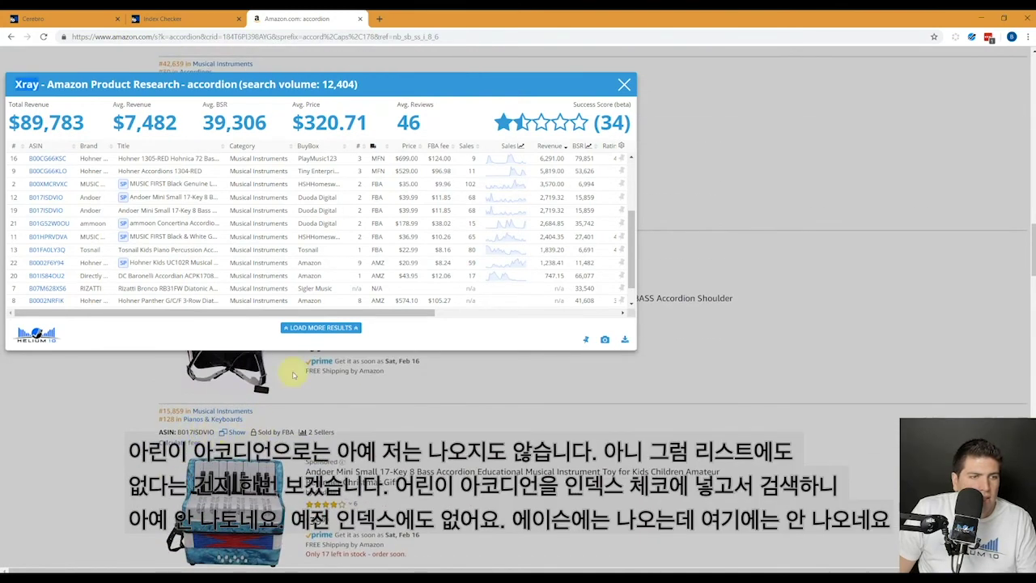
{"action": "left_click", "coordinate": [624, 84]}
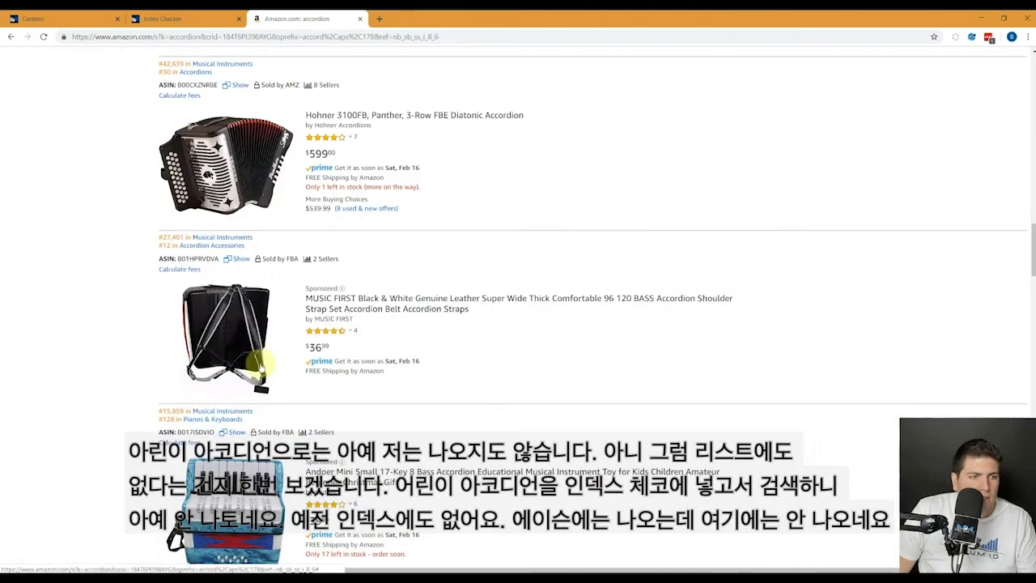
- Copy the Andoer accordion's ASIN B017ISDVIO from the Amazon listing and enter it as the product in Index Checker
{"action": "double_click", "coordinate": [195, 431]}
{"action": "key", "text": "ctrl+c"}
{"action": "left_click", "coordinate": [173, 24]}
{"action": "left_click", "coordinate": [120, 203]}
{"action": "key", "text": "ctrl+v"}
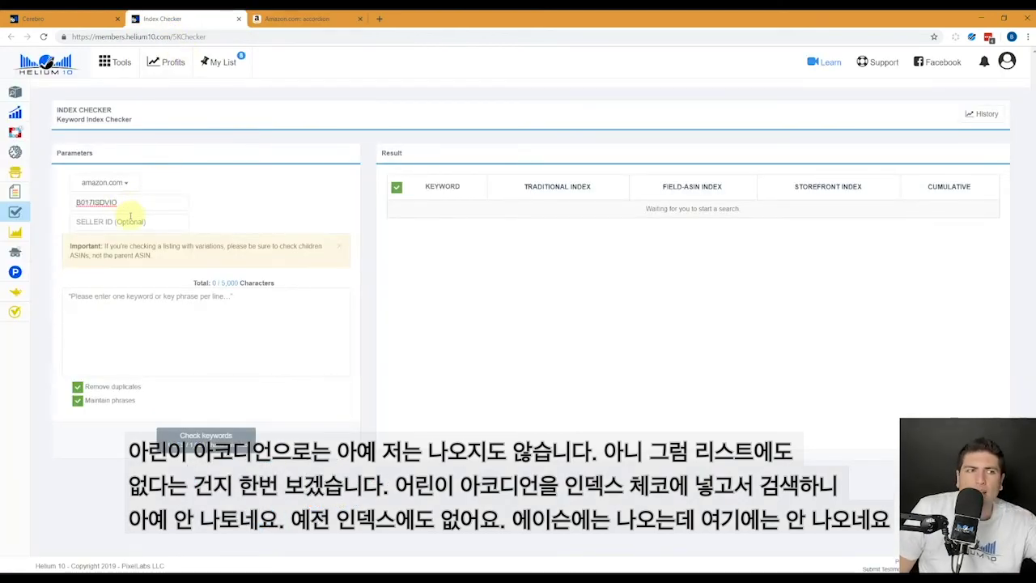
{"action": "left_click", "coordinate": [138, 307]}
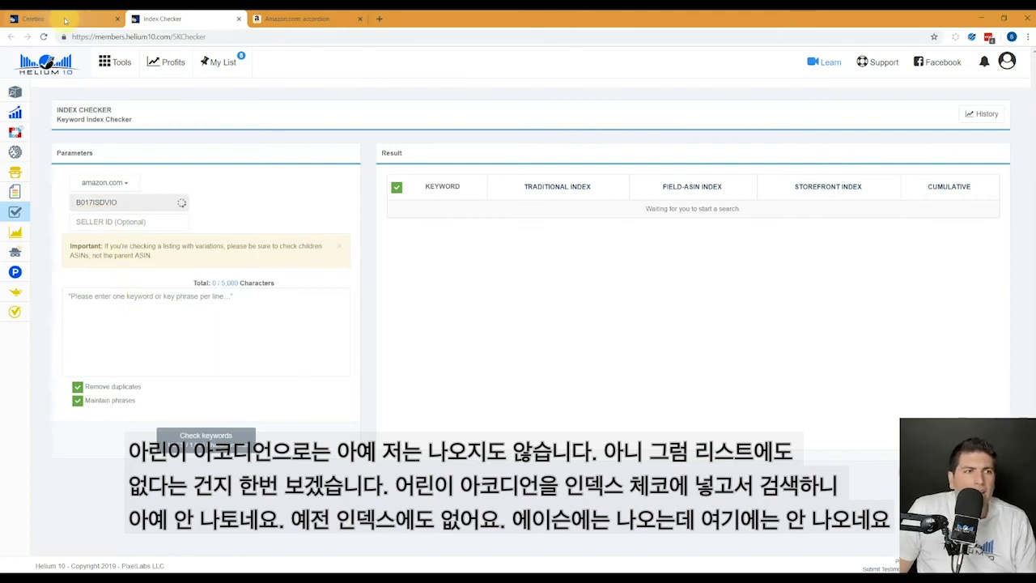
- Copy the keyword "childs accordian" from the Cerebro results and check its indexing for the Andoer accordion in Index Checker
{"action": "left_click", "coordinate": [64, 19]}
{"action": "scroll", "coordinate": [365, 368], "scroll_direction": "down", "scroll_amount": 10}
{"action": "scroll", "coordinate": [366, 368], "scroll_direction": "down", "scroll_amount": 9}
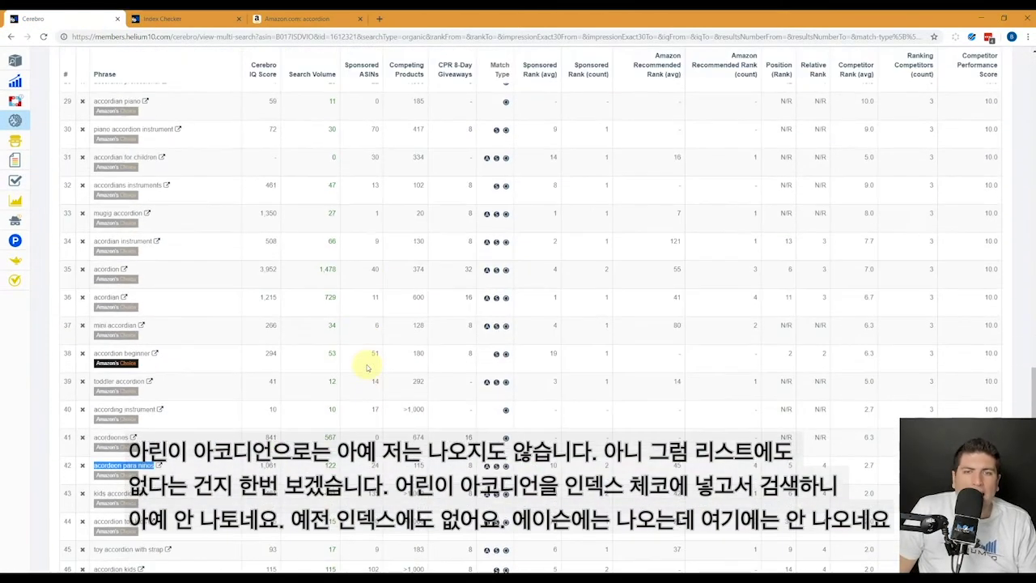
{"action": "scroll", "coordinate": [366, 368], "scroll_direction": "down", "scroll_amount": 3}
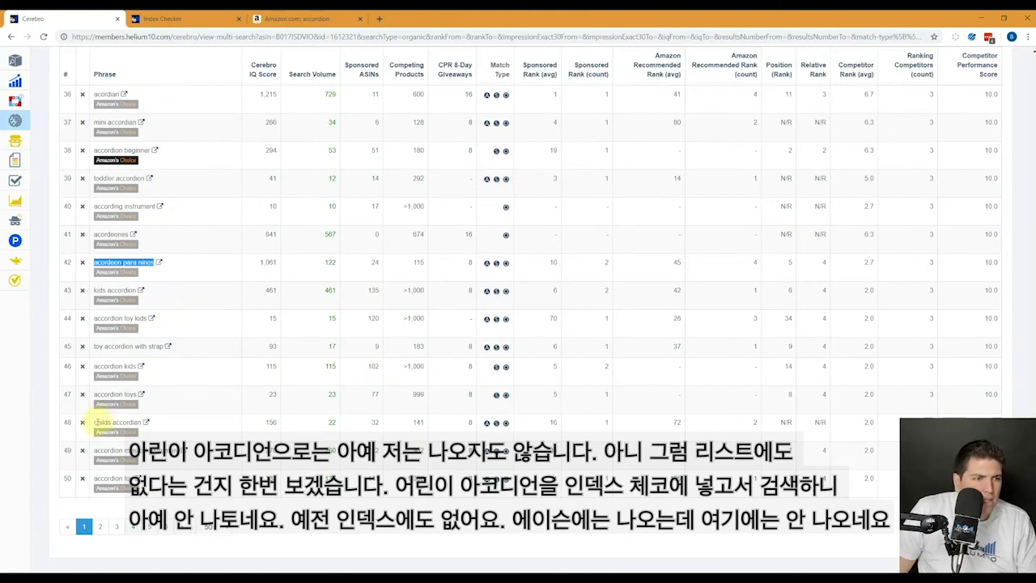
{"action": "left_click_drag", "start_coordinate": [96, 422], "coordinate": [143, 423]}
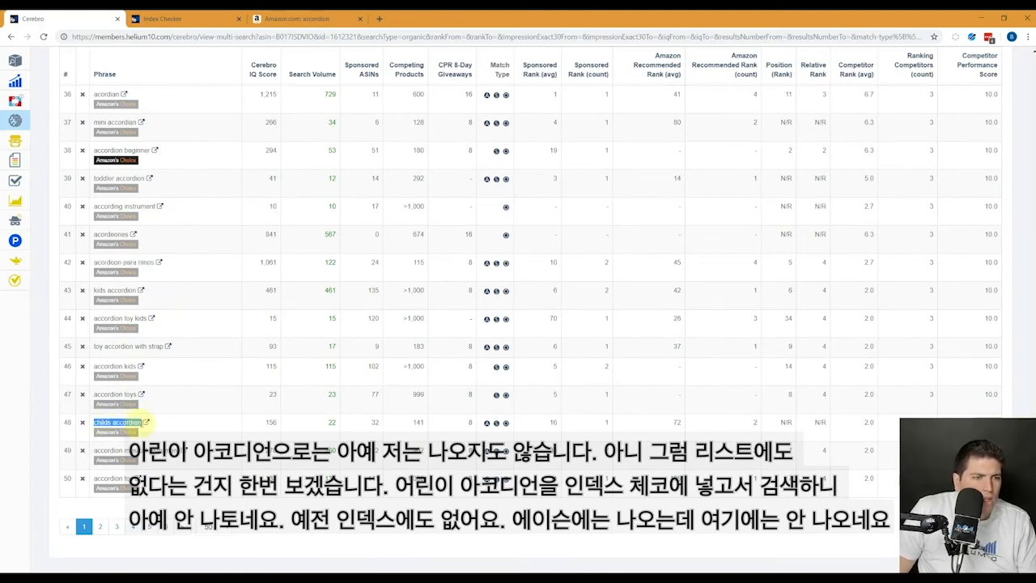
{"action": "left_click", "coordinate": [206, 19]}
{"action": "left_click", "coordinate": [180, 322]}
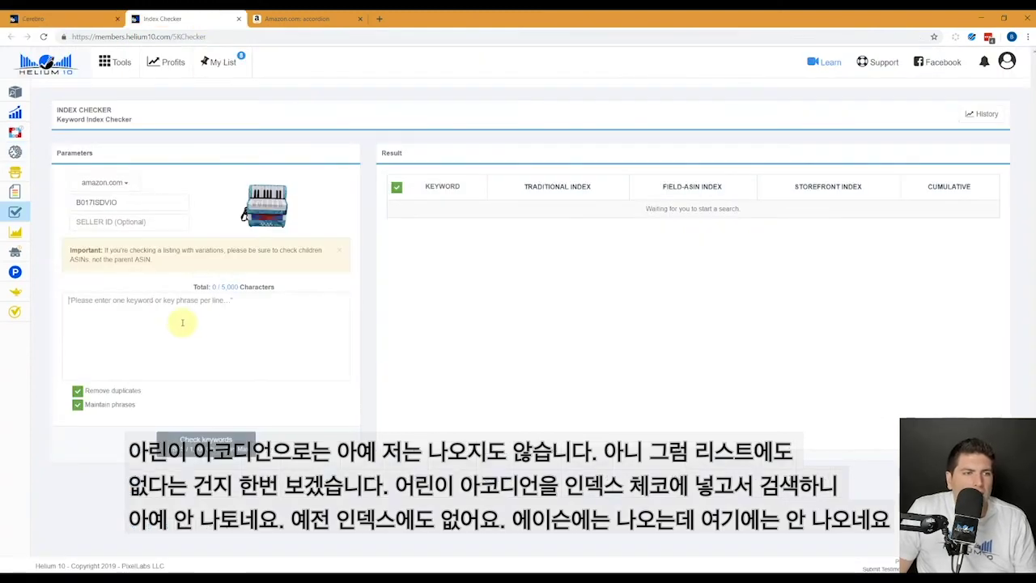
{"action": "type", "text": "childs accordian"}
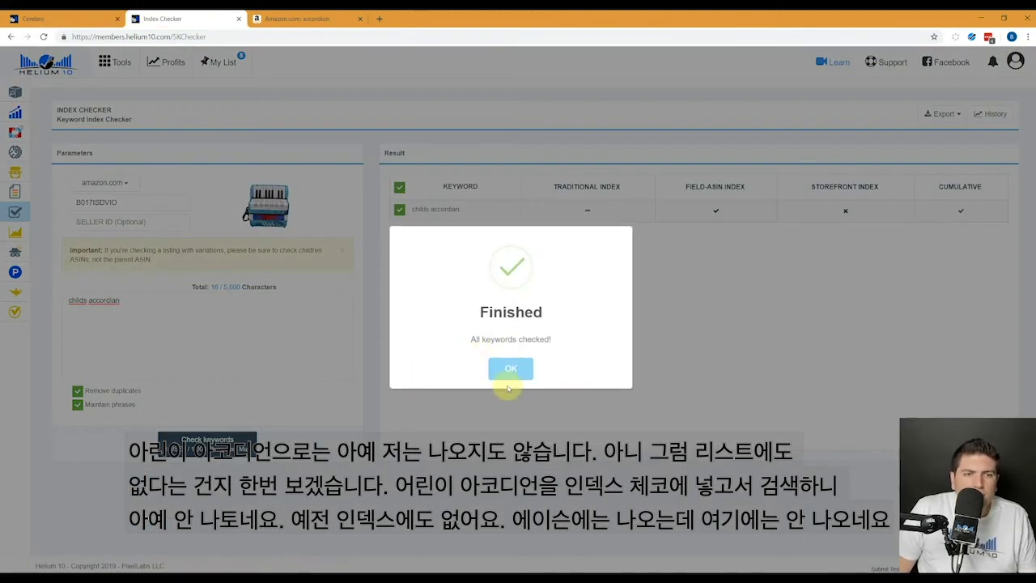
{"action": "left_click", "coordinate": [510, 370]}
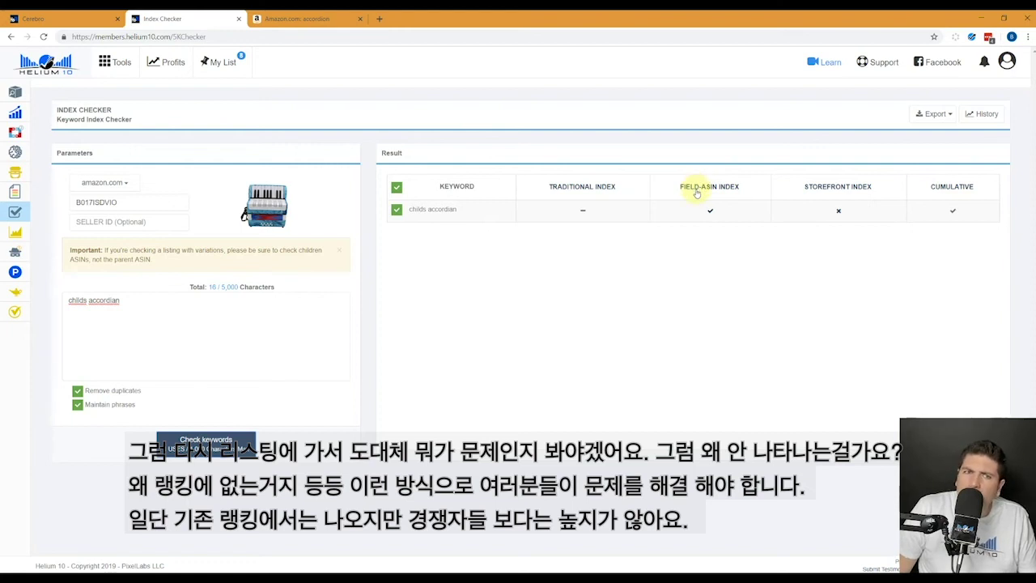
- Review the keyword's traditional index search on Amazon, and examine the relative ranks of the other keywords in Cerebro
{"action": "left_click", "coordinate": [584, 208]}
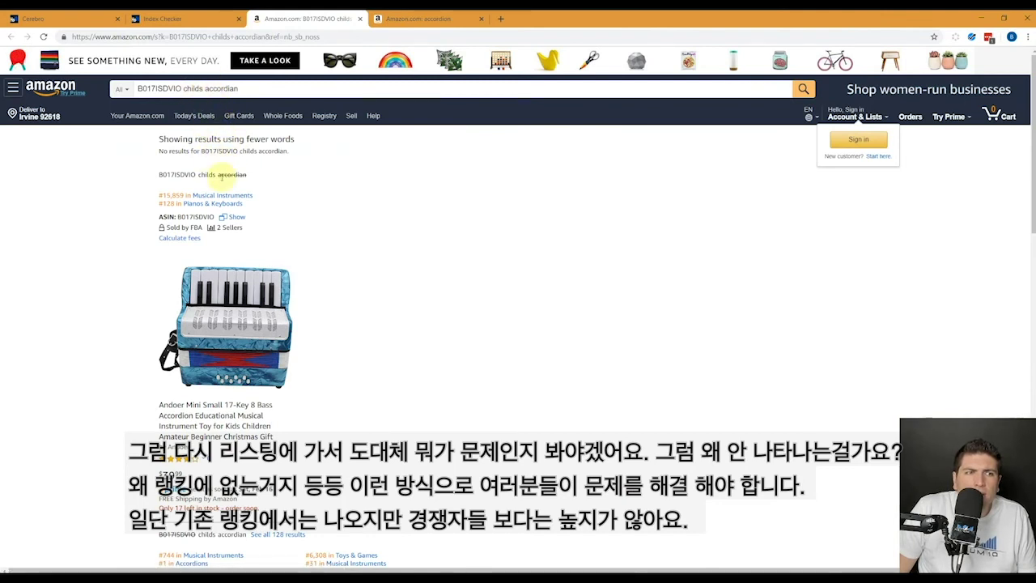
{"action": "left_click", "coordinate": [64, 18]}
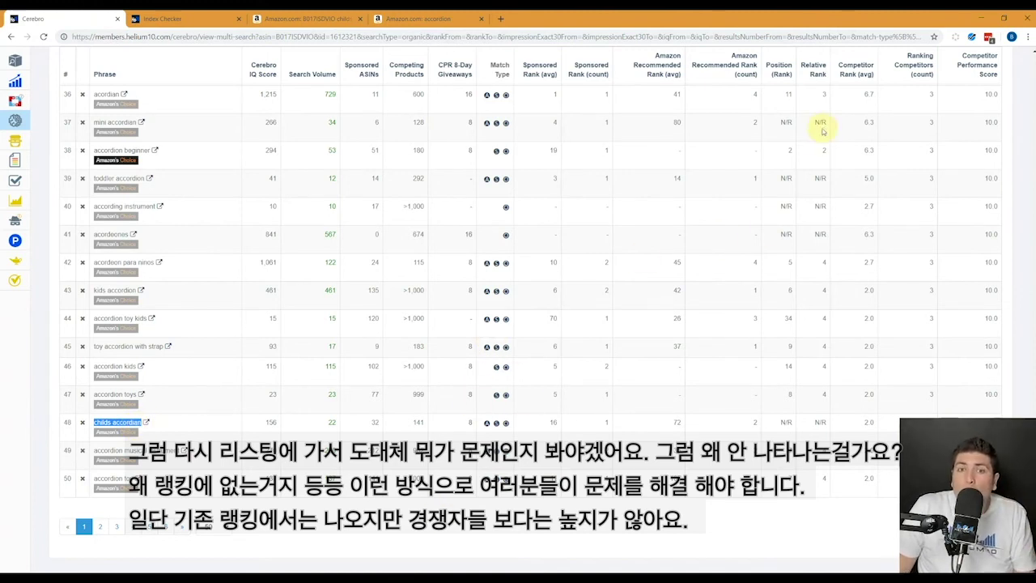
{"action": "scroll", "coordinate": [820, 129], "scroll_direction": "up", "scroll_amount": 3}
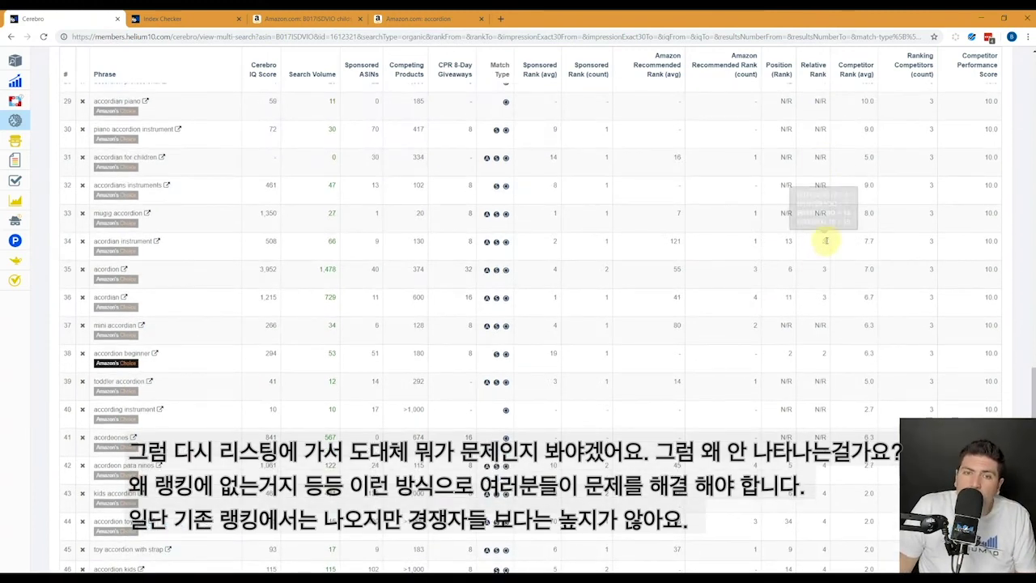
{"action": "scroll", "coordinate": [834, 359], "scroll_direction": "down", "scroll_amount": 2}
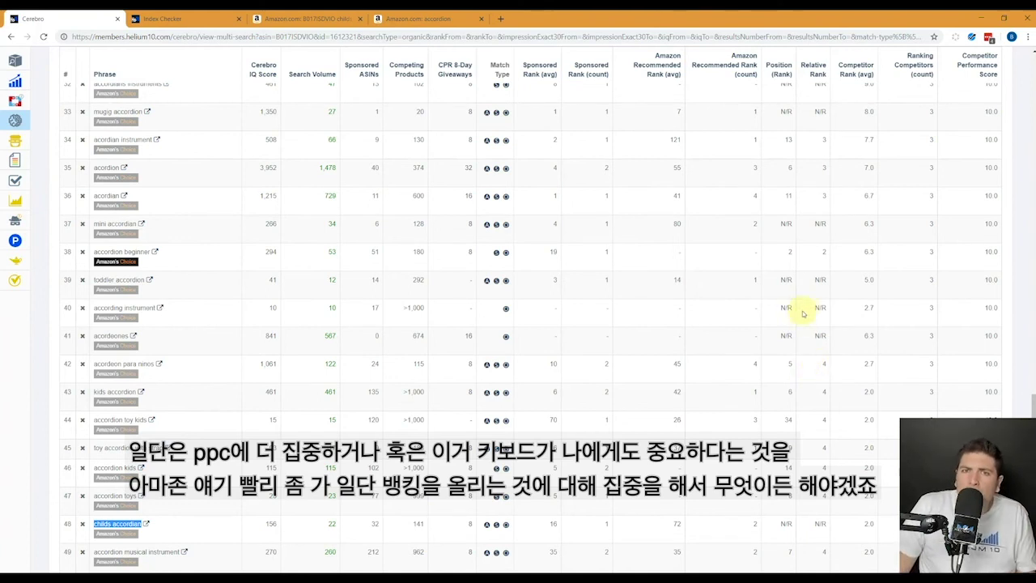
{"action": "scroll", "coordinate": [802, 311], "scroll_direction": "up", "scroll_amount": 3}
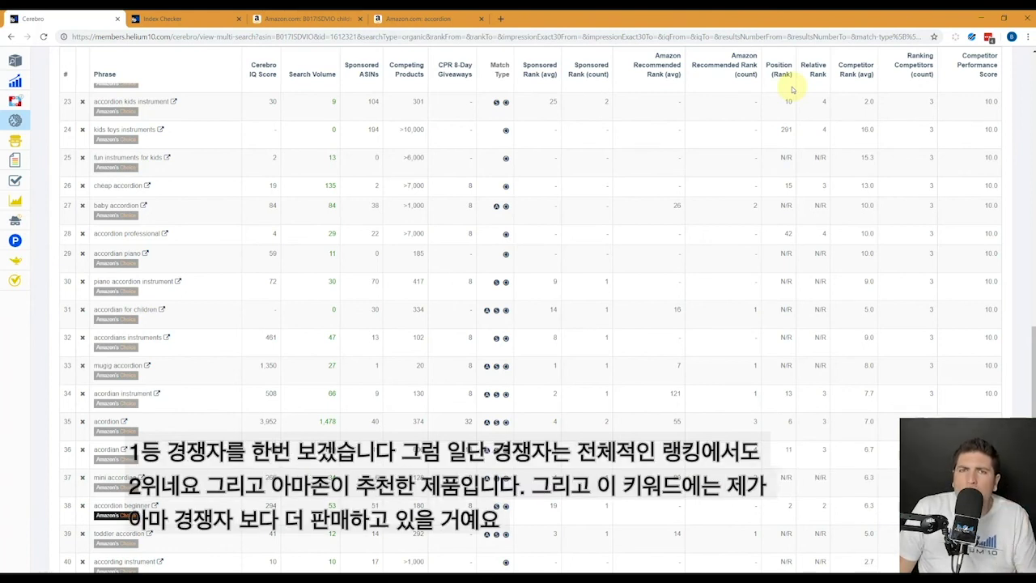
- Sort the Cerebro keywords by relative rank from low to high and inspect the competitors' individual ranks for "accordion beginner"
{"action": "left_click", "coordinate": [819, 70]}
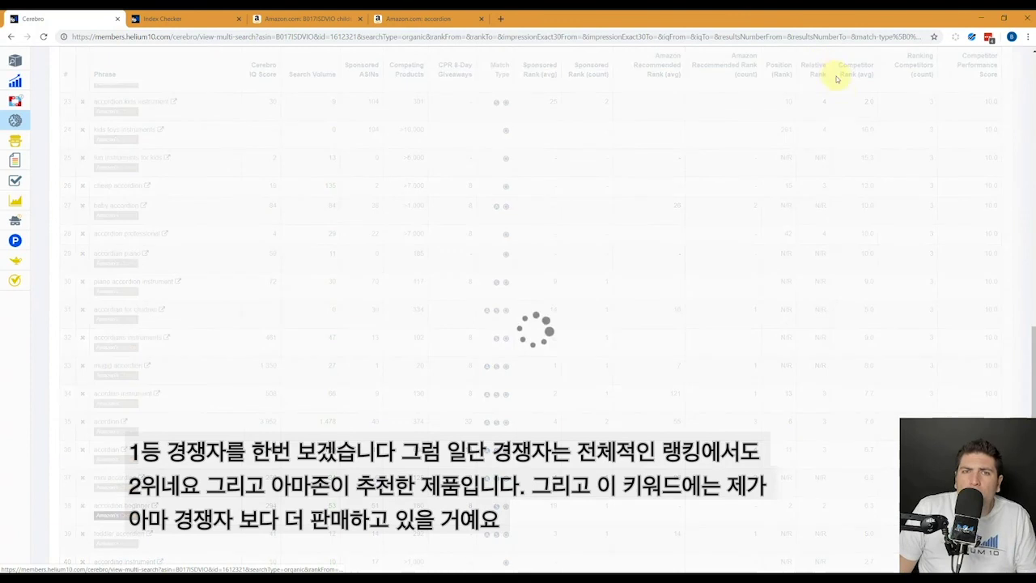
{"action": "scroll", "coordinate": [834, 112], "scroll_direction": "up", "scroll_amount": 5}
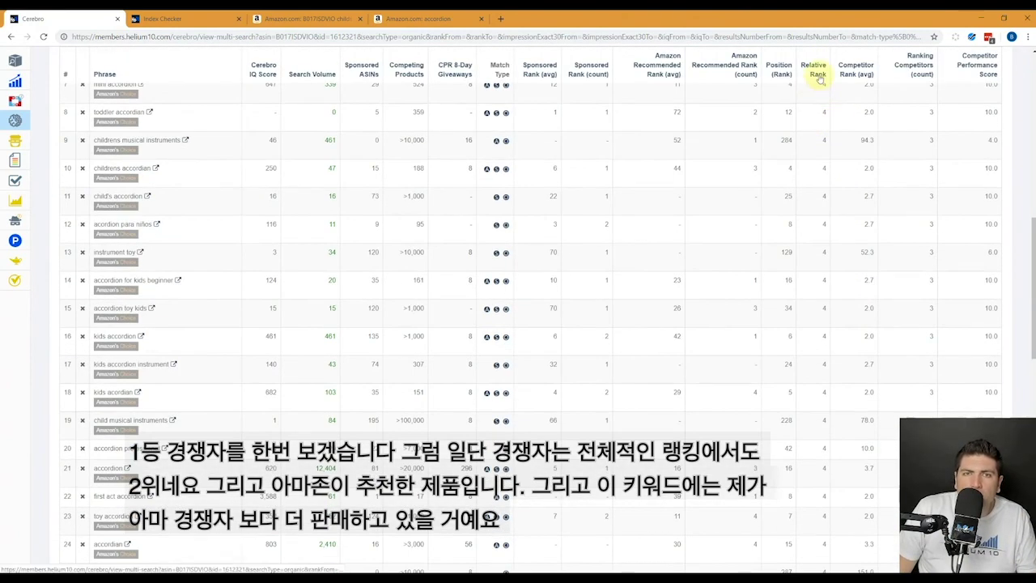
{"action": "left_click", "coordinate": [818, 74]}
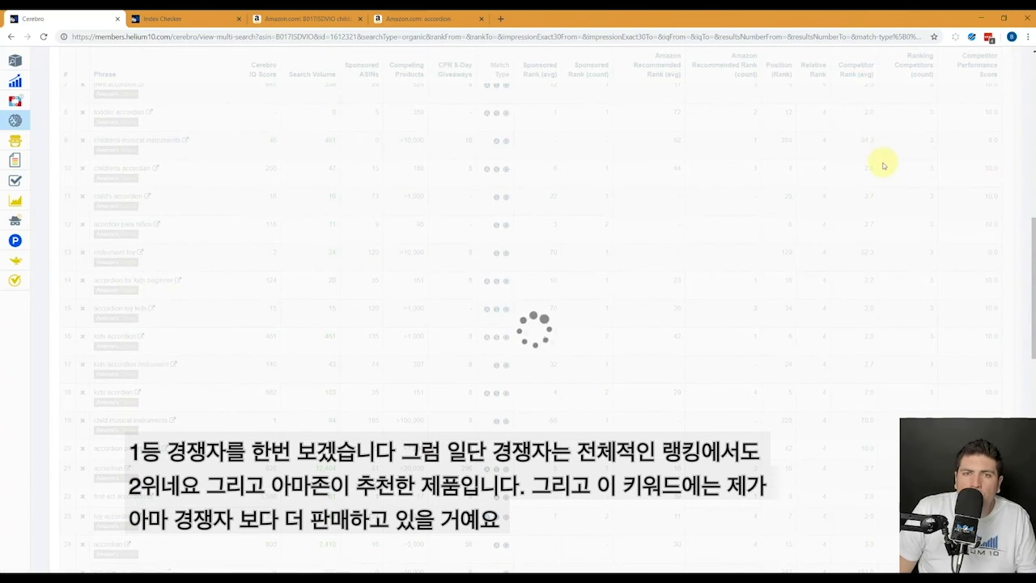
{"action": "scroll", "coordinate": [885, 166], "scroll_direction": "up", "scroll_amount": 5}
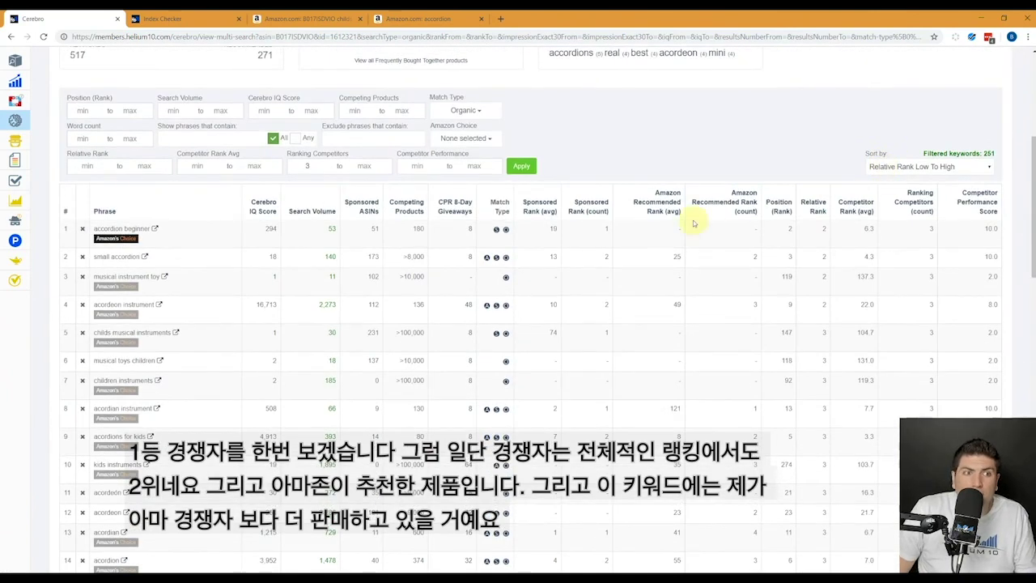
{"action": "left_click_drag", "start_coordinate": [100, 228], "coordinate": [150, 229]}
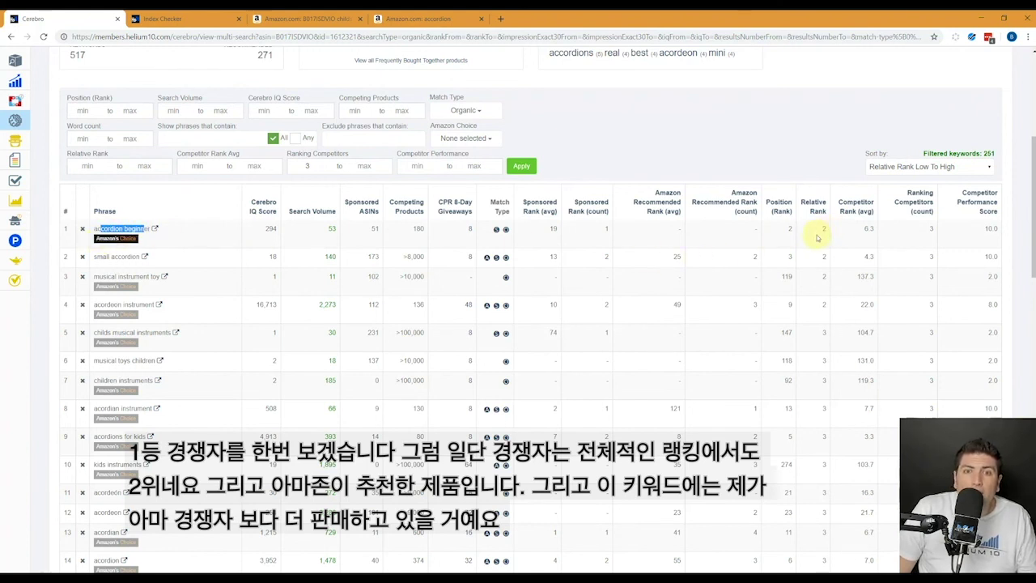
{"action": "mouse_move", "coordinate": [824, 228]}
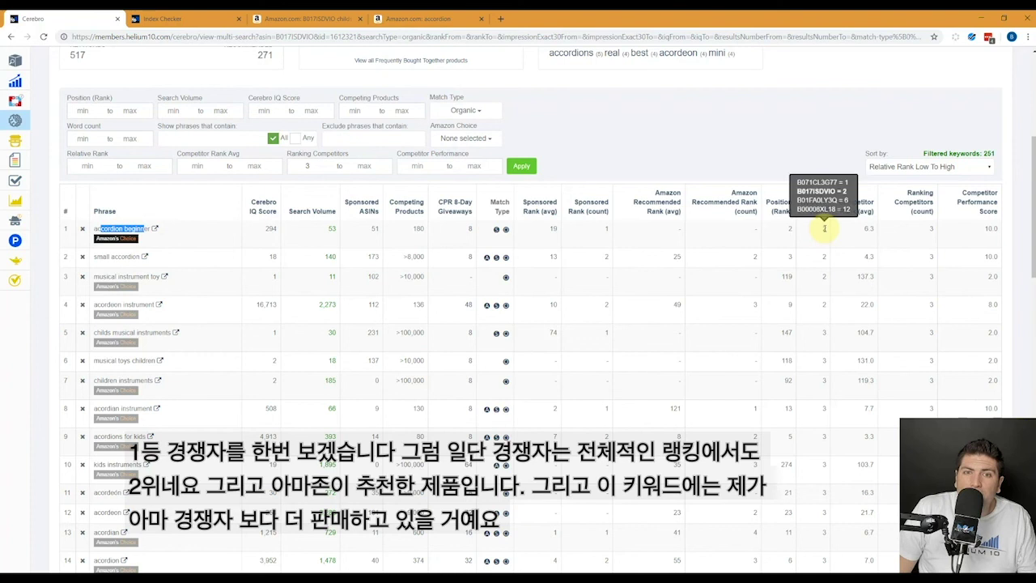